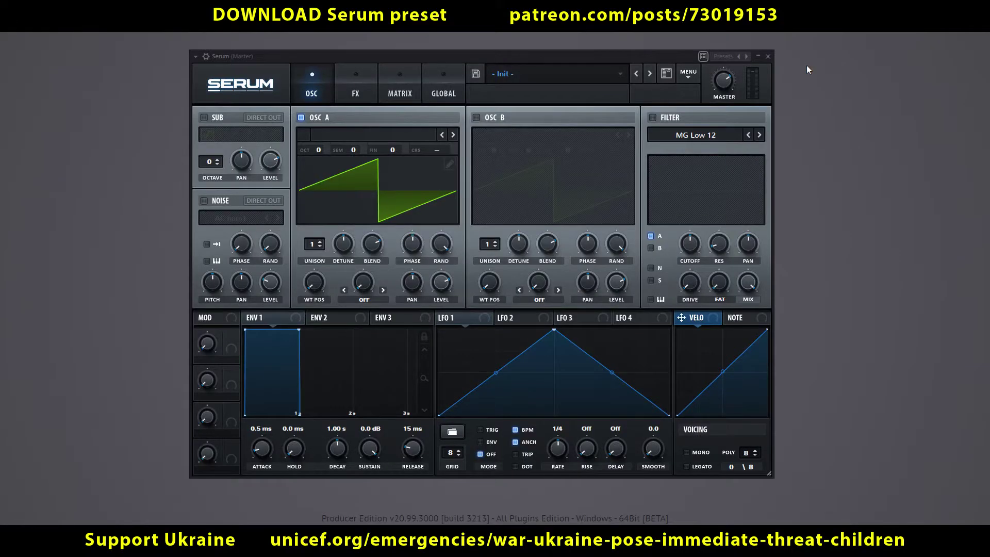
Set the master volume to -18 dB
mouse_move(728, 84)
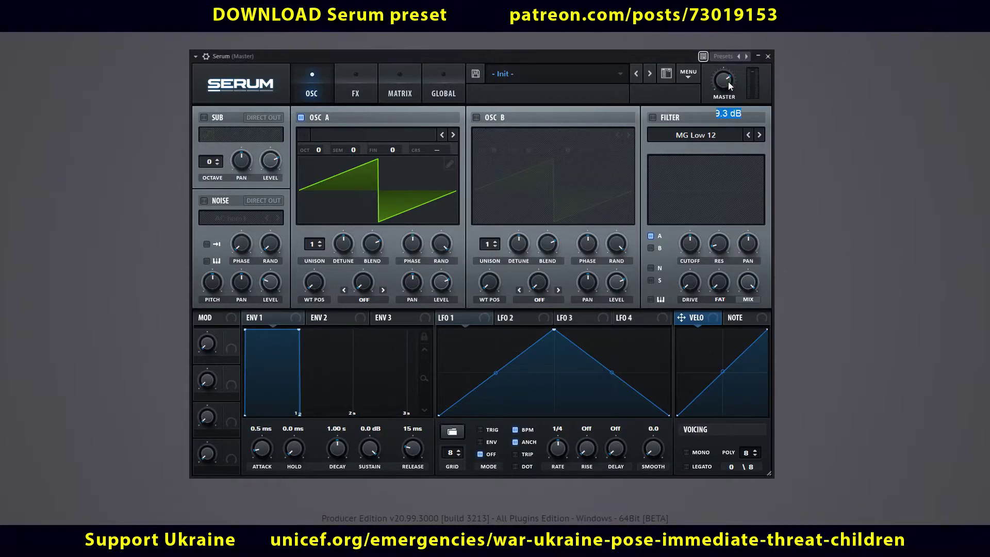
text(-18)
key(Return)
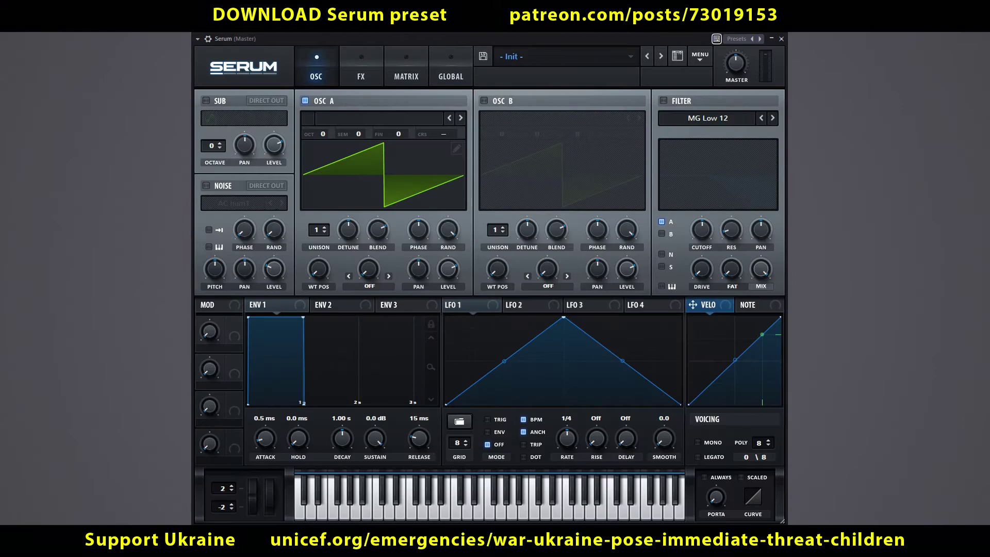
Enable the MG Low 12 filter, raise its cutoff and set its resonance to 0
click(664, 101)
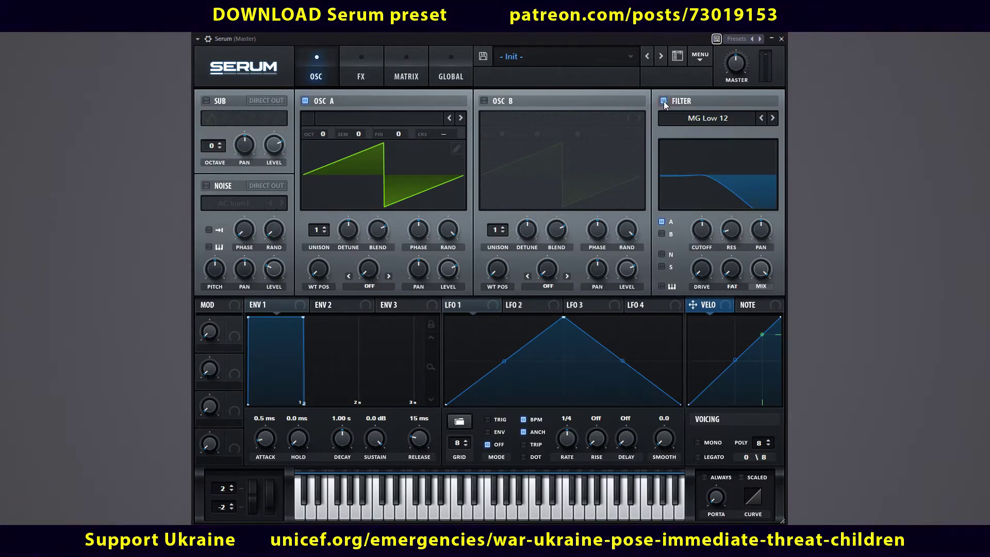
double_click(700, 229)
key(Return)
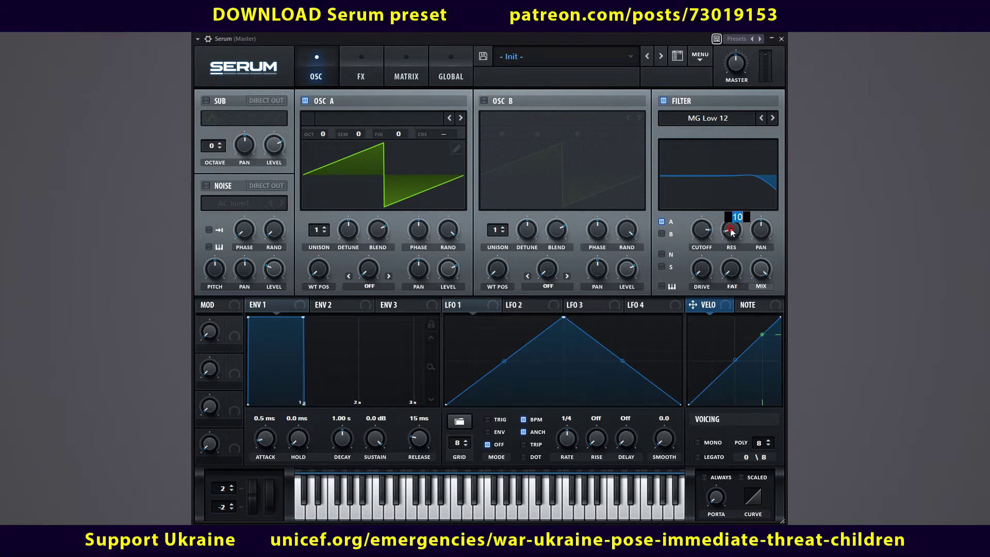
text(0)
key(Return)
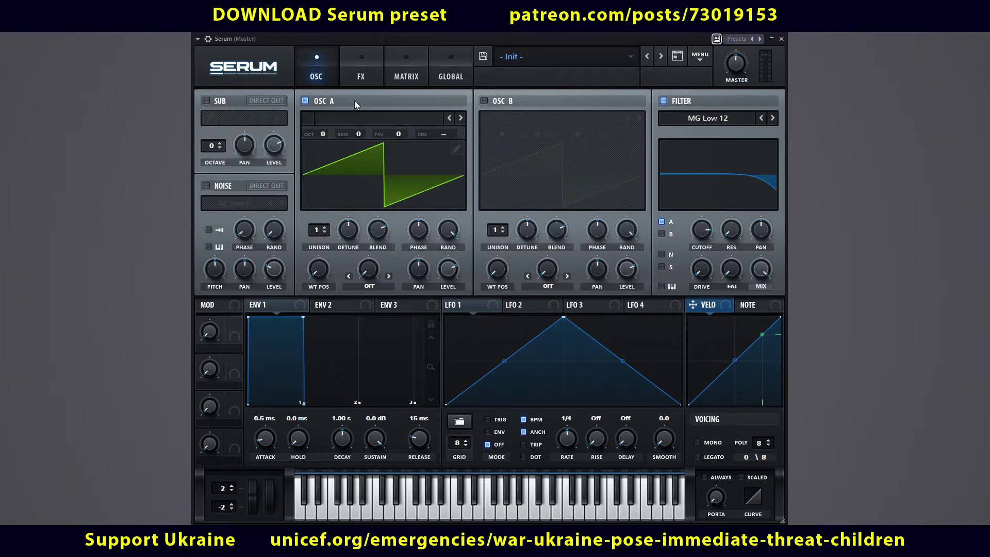
Open oscillator A's wavetable for editing and add four saw frames so the table has five
click(457, 149)
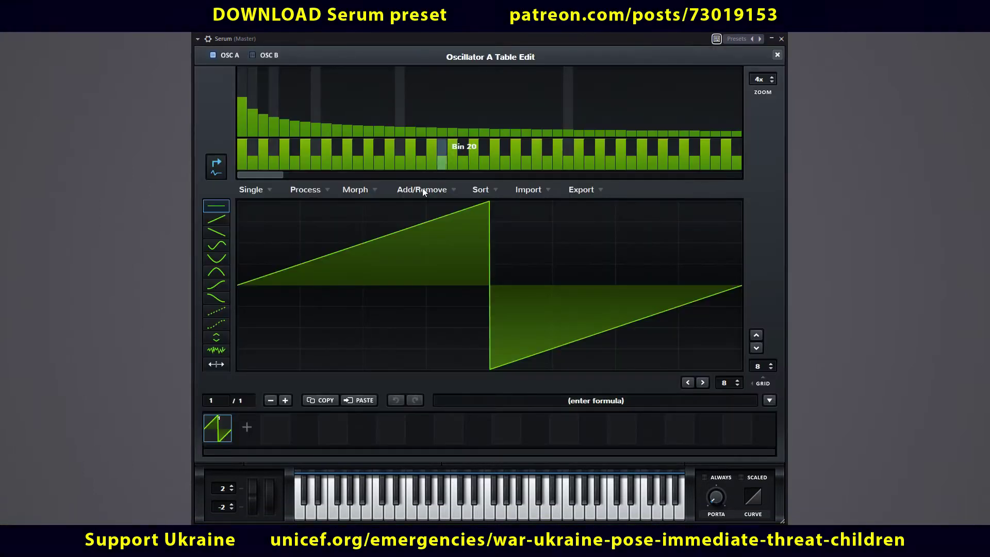
click(284, 401)
click(284, 401)
click(284, 400)
click(284, 401)
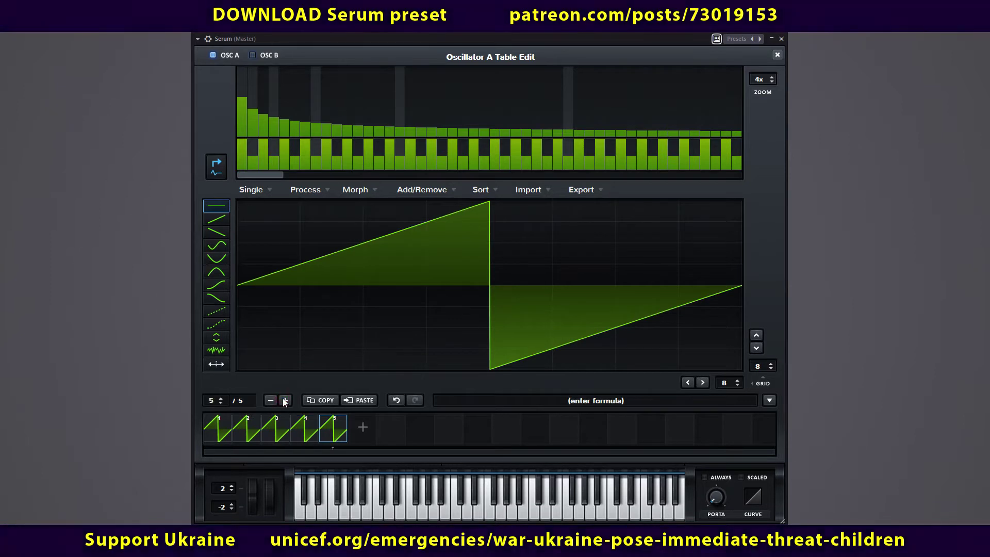
Randomize all FFT phases separately on each of the wavetable's frames 1 through 4
click(221, 429)
right_click(351, 165)
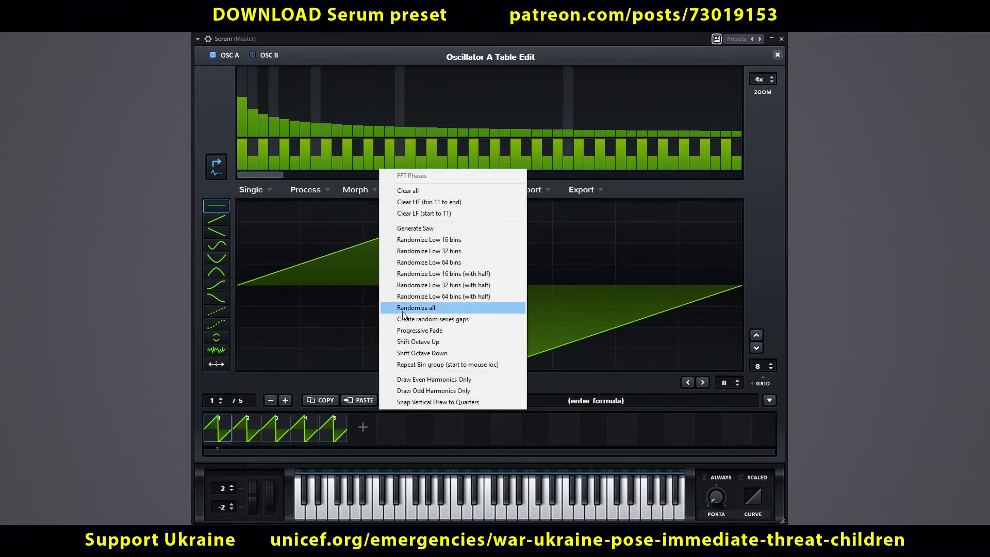
click(407, 305)
click(252, 421)
right_click(356, 164)
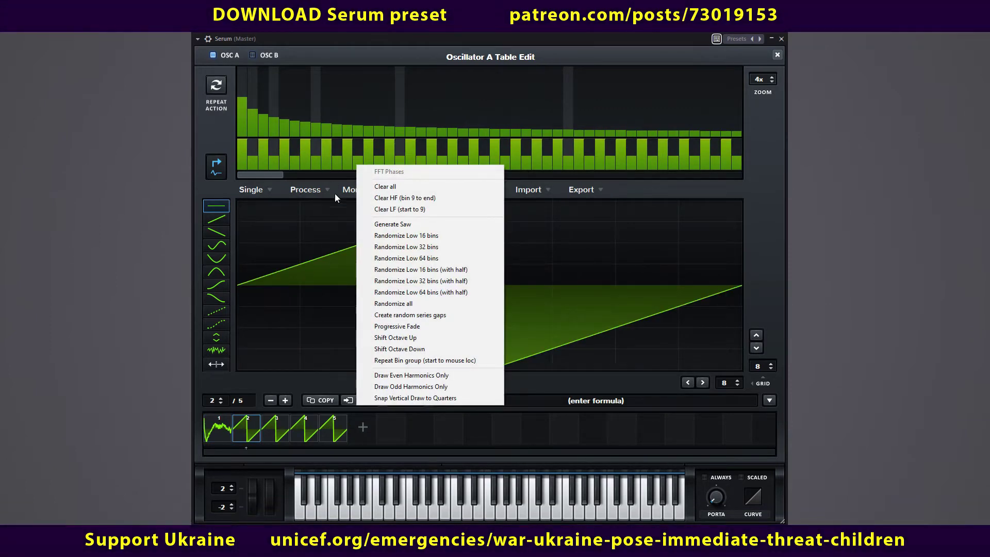
click(361, 305)
click(276, 427)
right_click(312, 159)
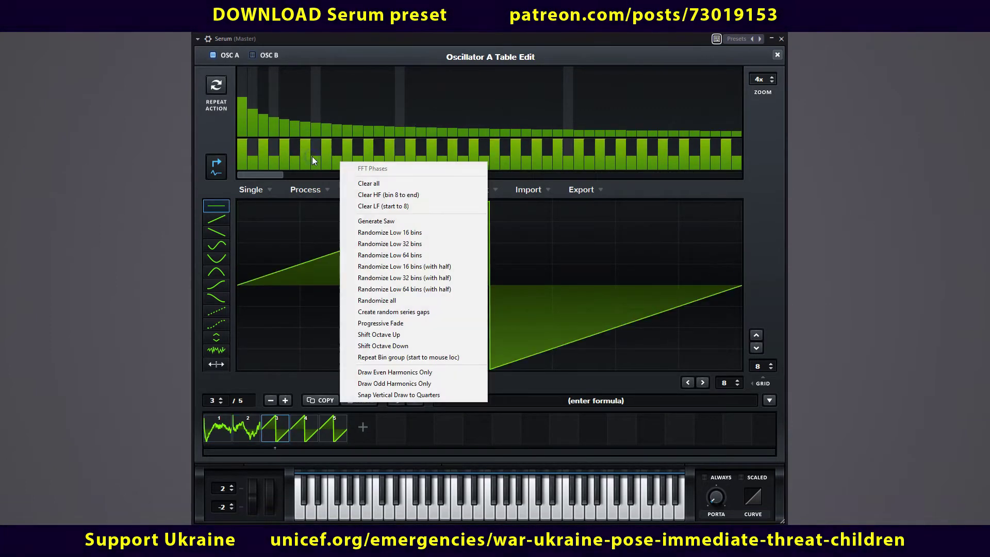
click(353, 301)
click(306, 426)
right_click(305, 151)
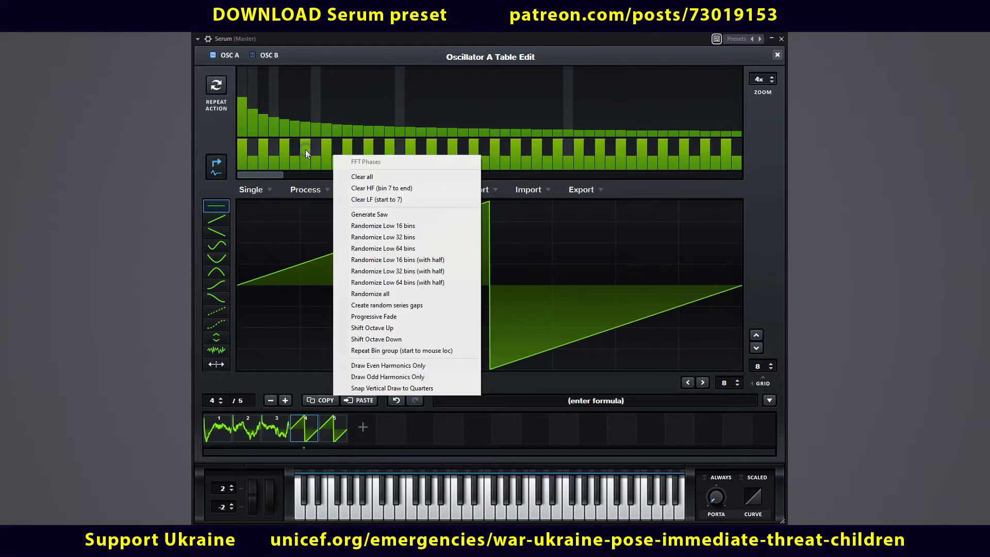
click(347, 295)
Copy the waveform of frame 1 into frame 5 of the wavetable
click(215, 430)
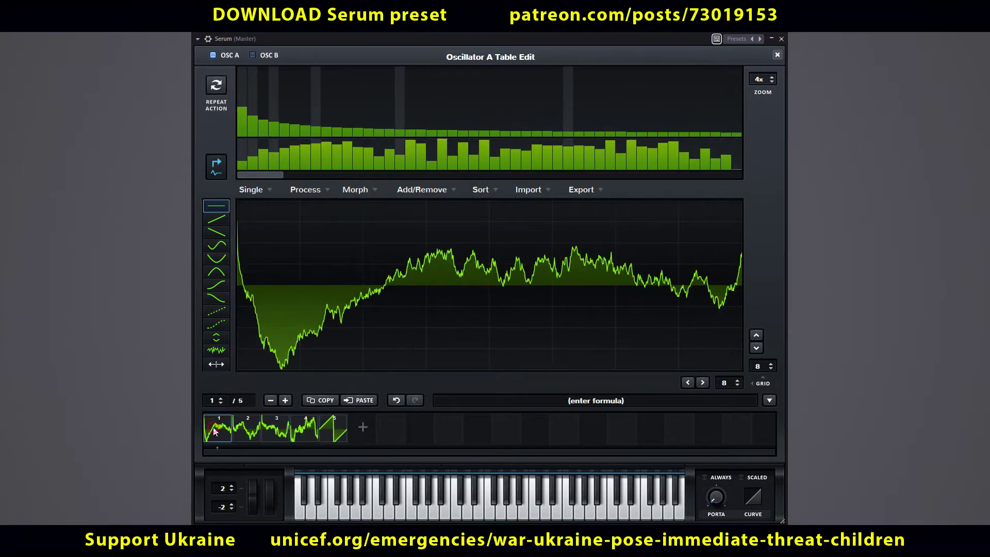
click(324, 430)
click(361, 400)
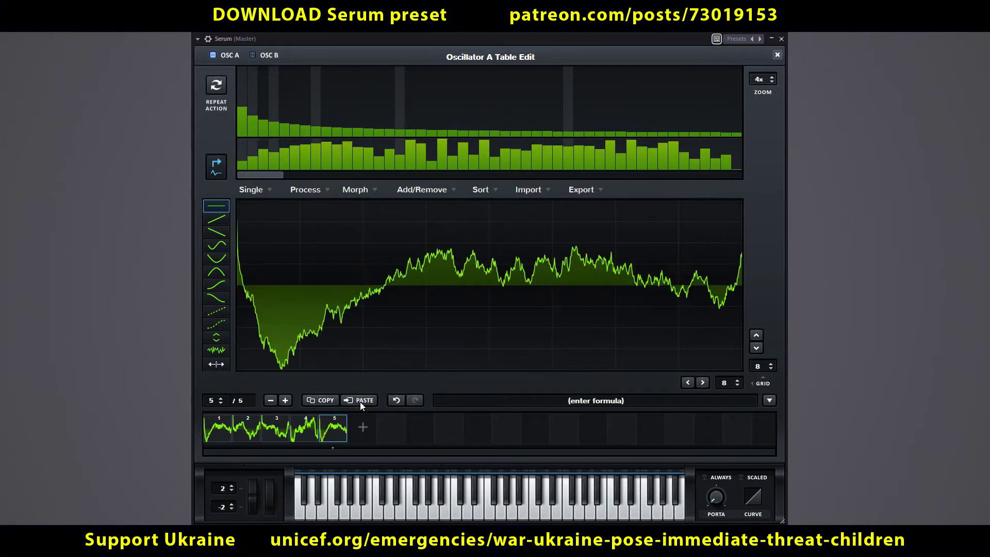
Select the wavetable's five frames and morph them with Spectral (zero fund.phase)
shift+click(222, 423)
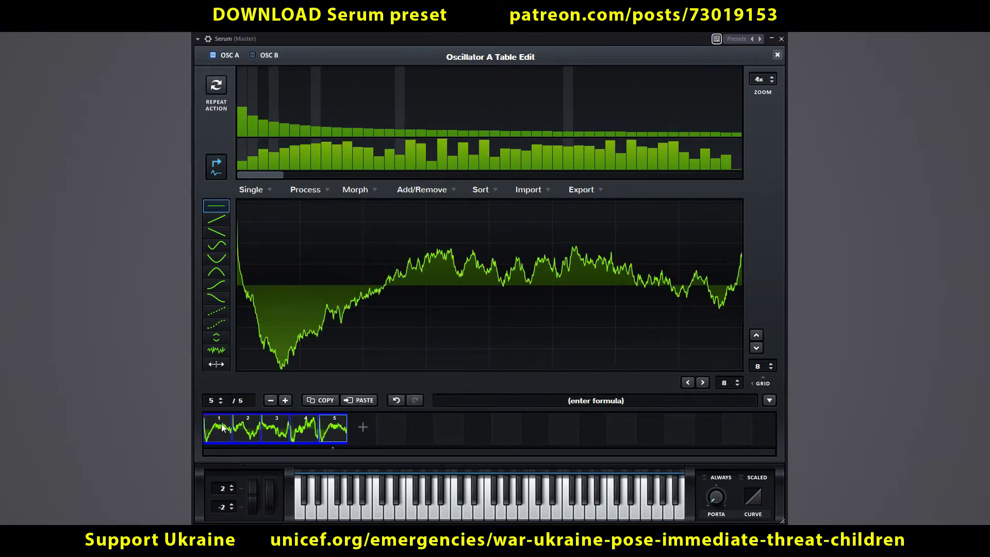
click(367, 189)
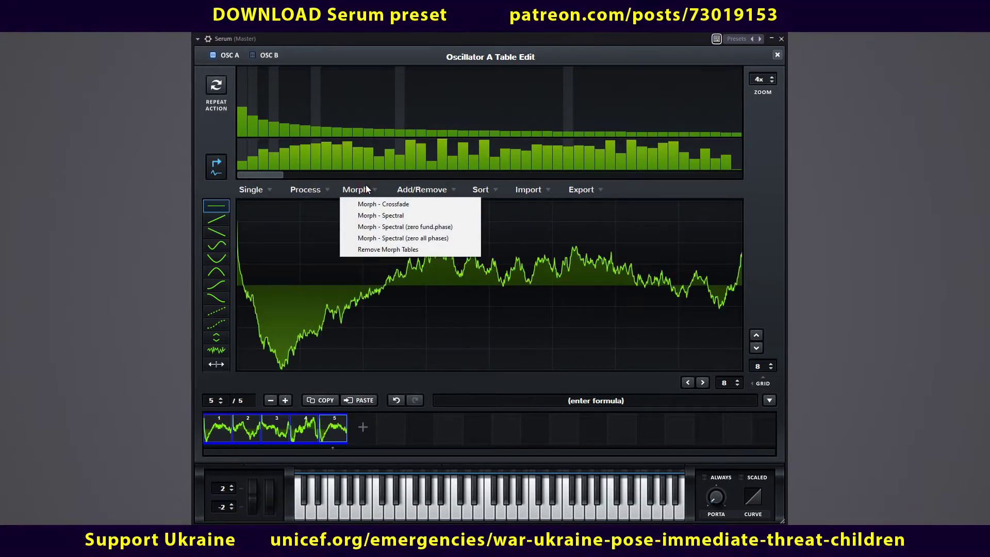
click(369, 228)
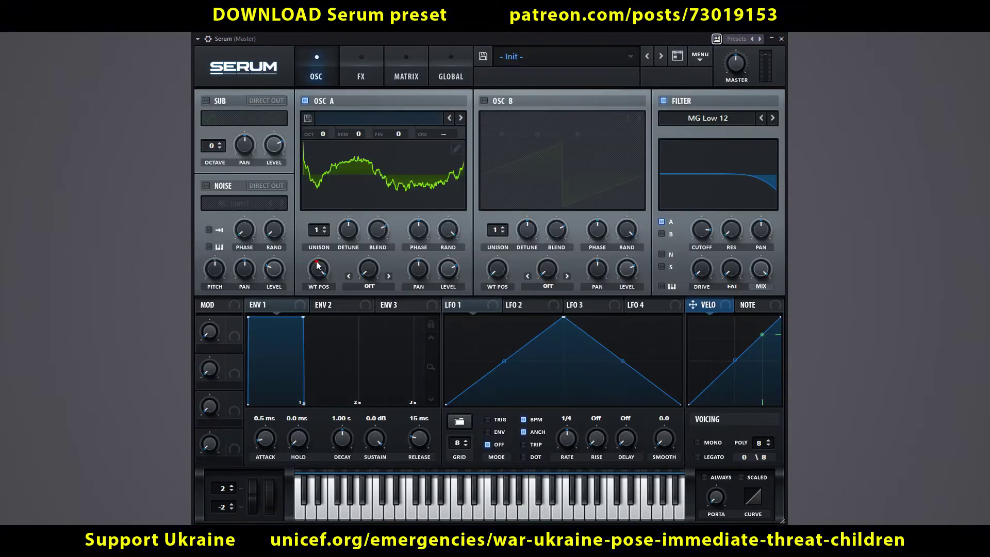
Modulate oscillator A's wavetable position with LFO 1, shaping the LFO as a rising ramp with a rate of one bar
drag(317, 266, 332, 414)
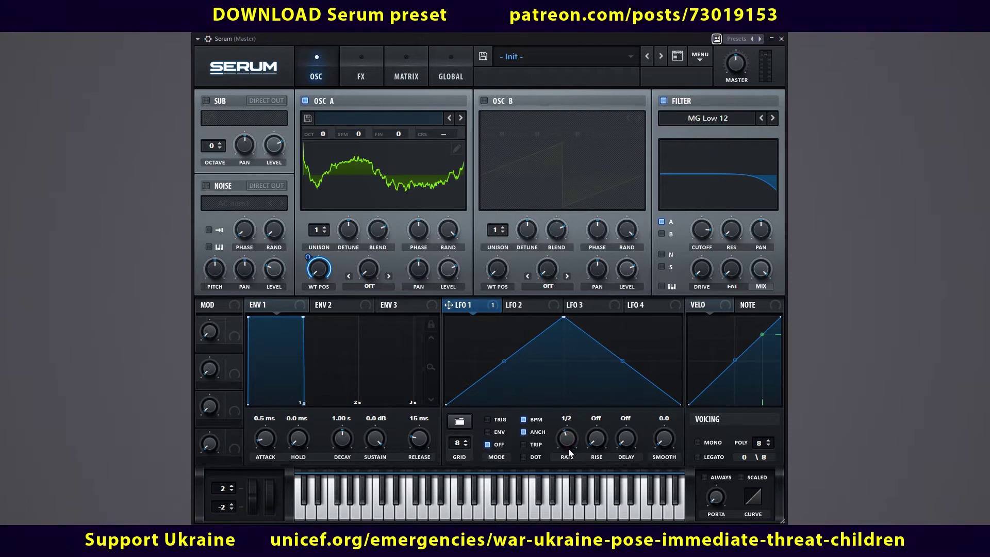
drag(564, 318, 705, 273)
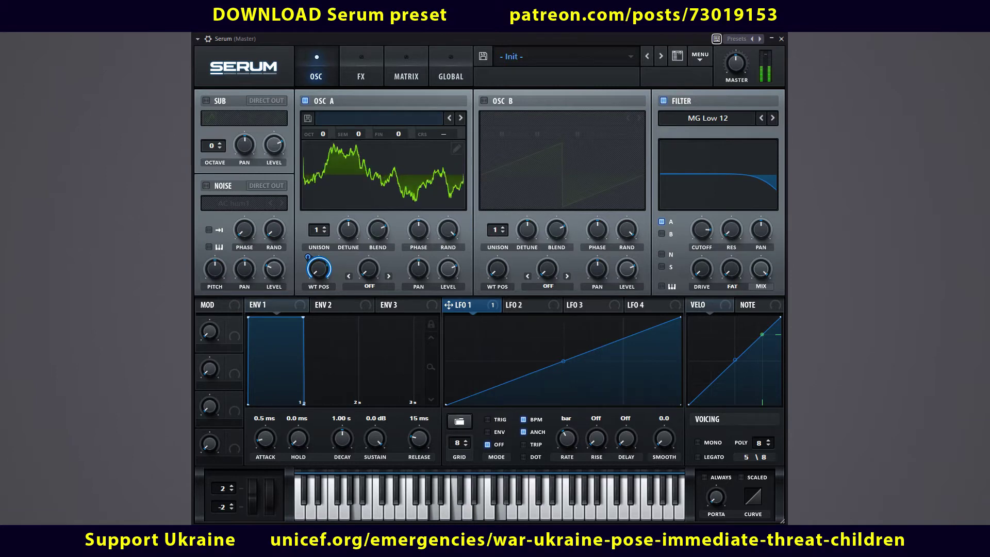
Reopen oscillator A's wavetable and randomize all FFT phases again on frames 65, 129 and 192
click(456, 148)
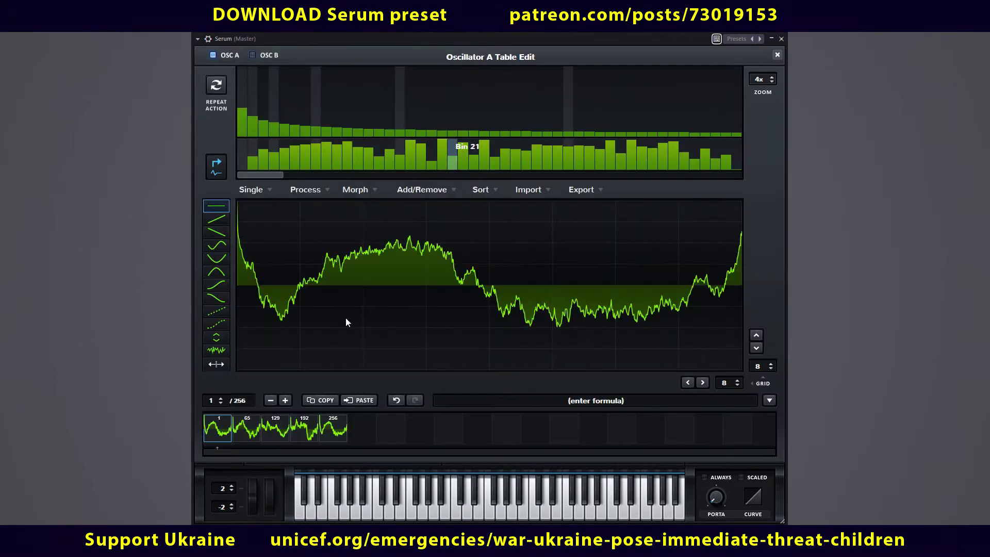
click(249, 427)
click(301, 425)
right_click(415, 153)
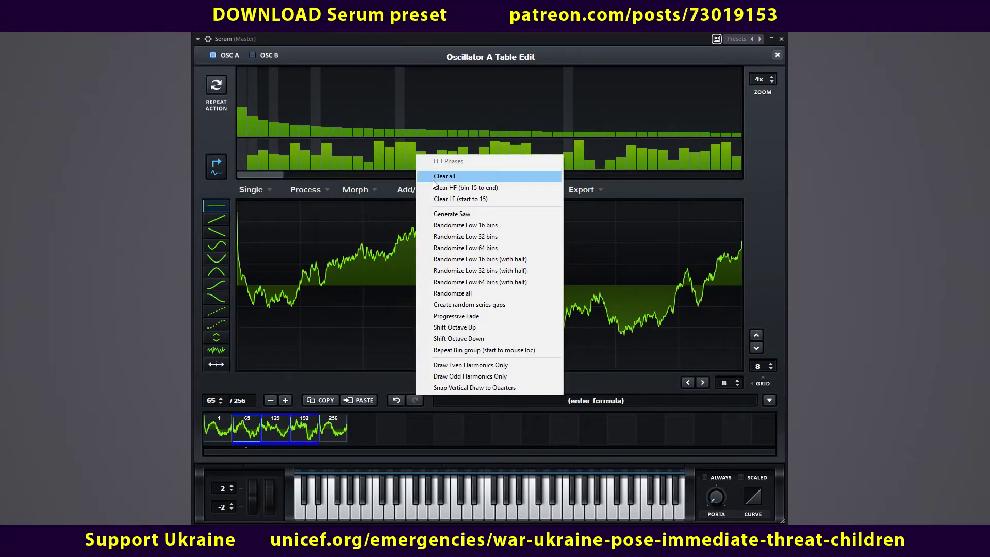
click(464, 295)
right_click(439, 167)
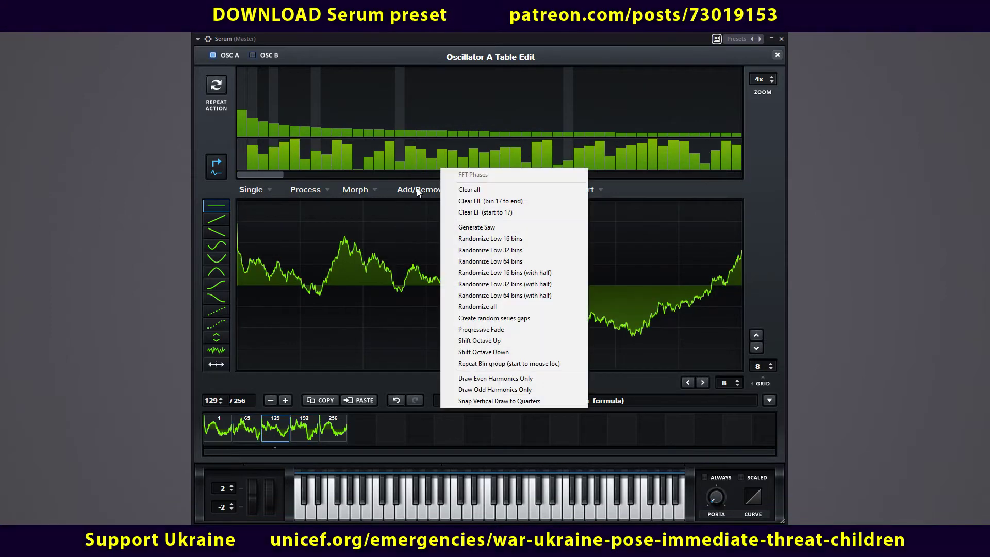
click(479, 303)
right_click(417, 161)
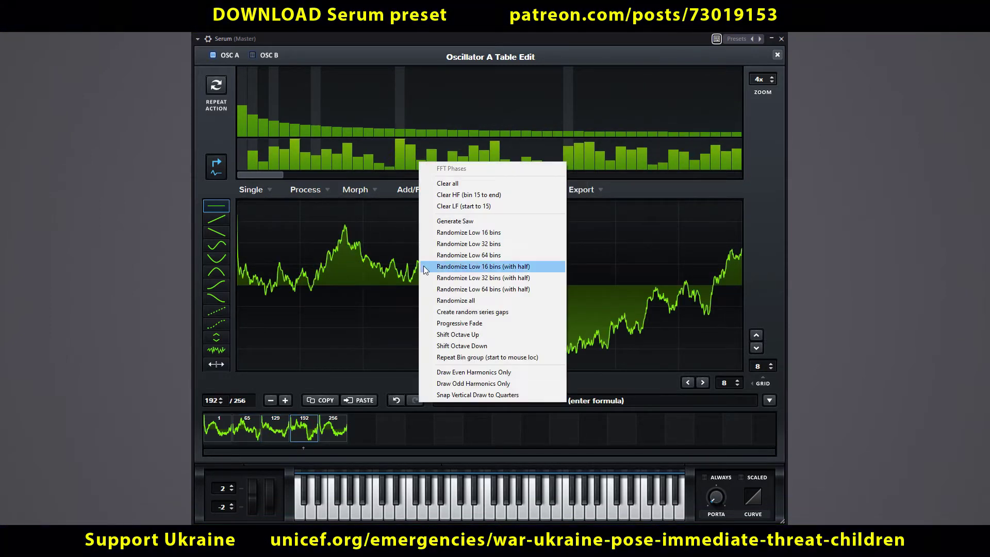
click(441, 300)
Morph the wavetable again with Spectral (zero fund.phase), close the editor and play the sound
click(361, 190)
click(367, 223)
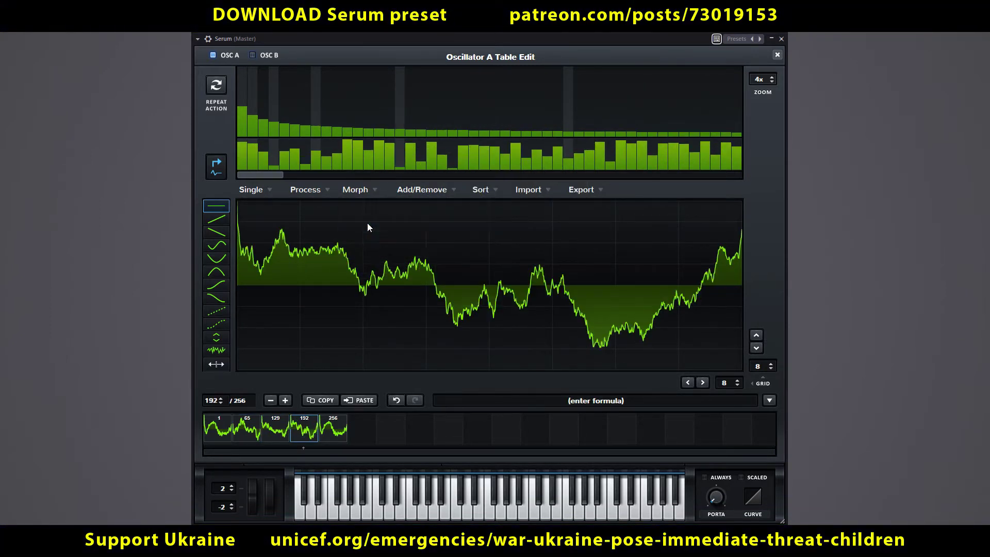
click(777, 56)
drag(325, 269, 312, 392)
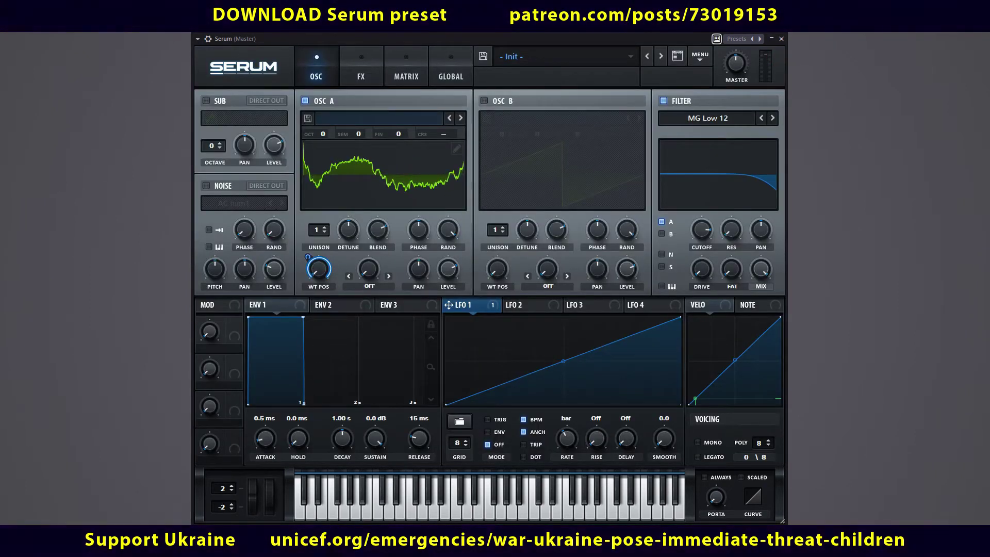
key(space)
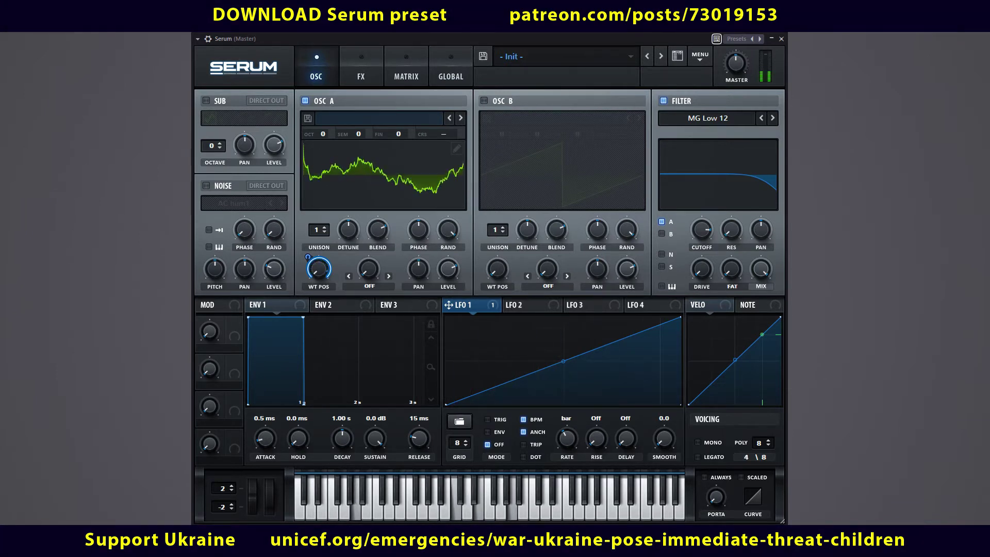
Give oscillator A 3 unison voices with a detune of 0.07 and raise the unison blend to its maximum
drag(315, 232, 315, 214)
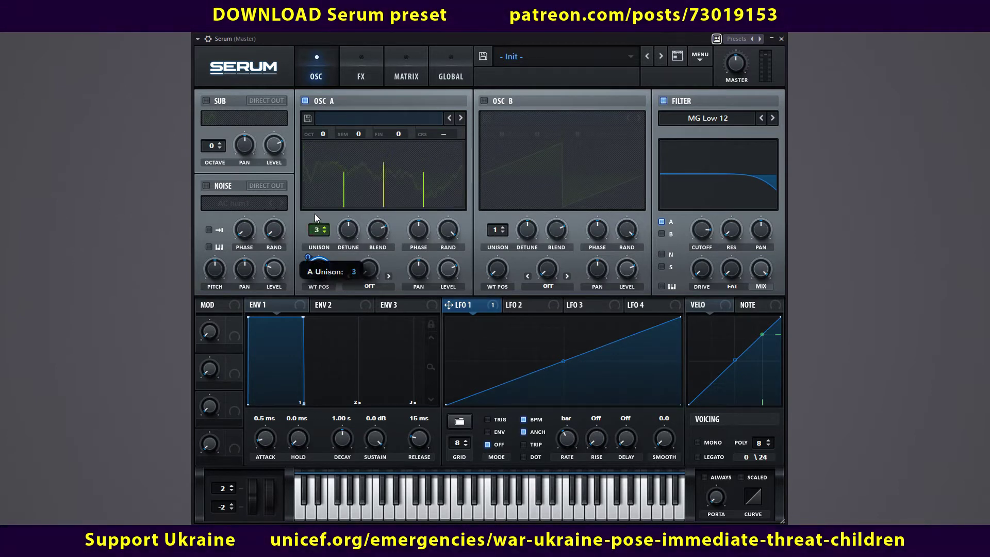
double_click(345, 229)
text(0.07)
key(Return)
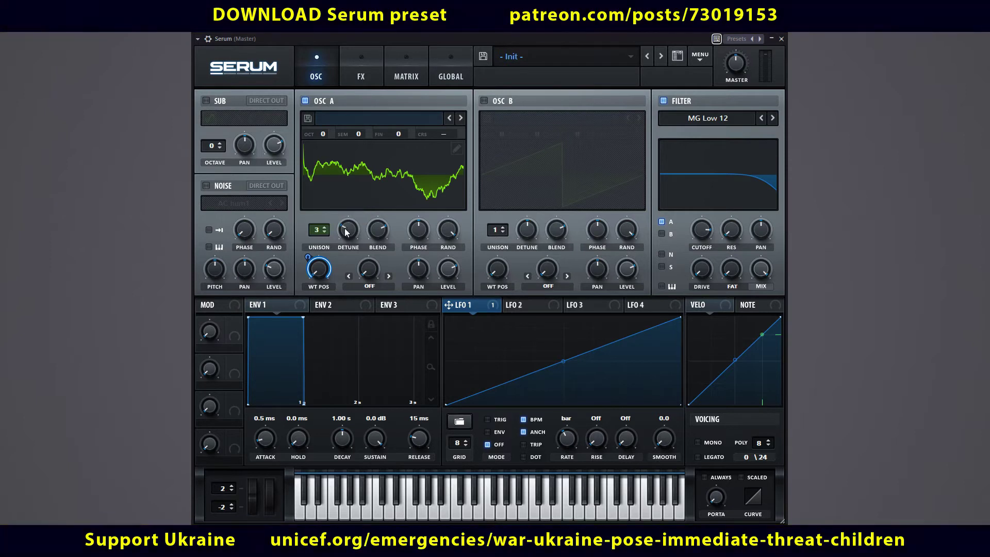
click(376, 221)
key(space)
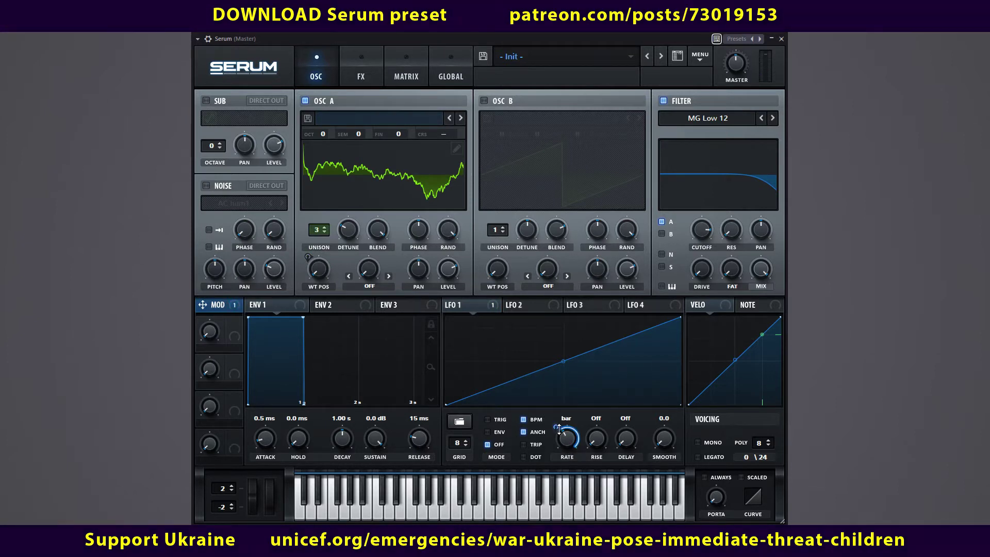
Reduce the mod wheel's modulation depth on LFO 1's rate and play the sound
mouse_move(556, 427)
drag(554, 446, 555, 444)
key(space)
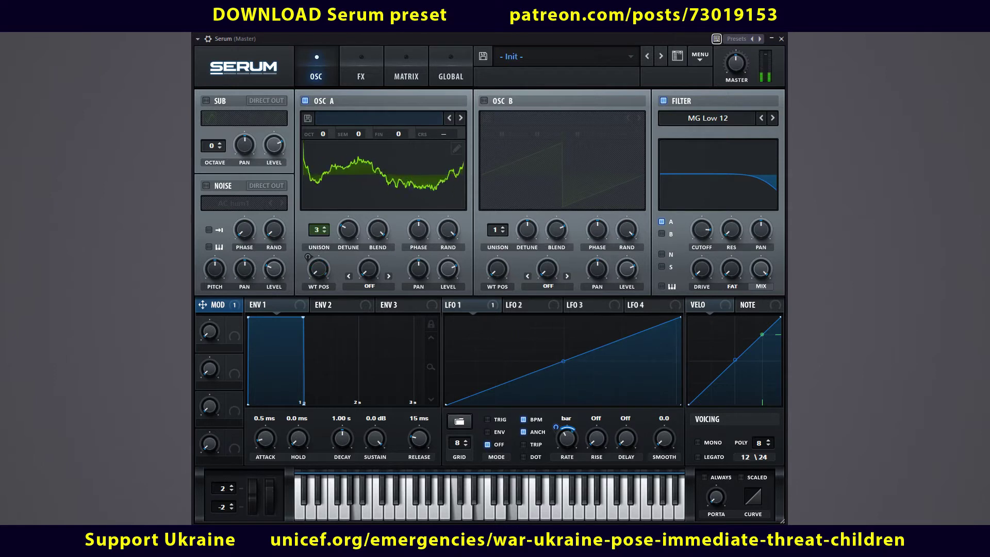
Try modulating oscillator A's level with LFO 1 and remove that modulation again
drag(458, 292, 429, 312)
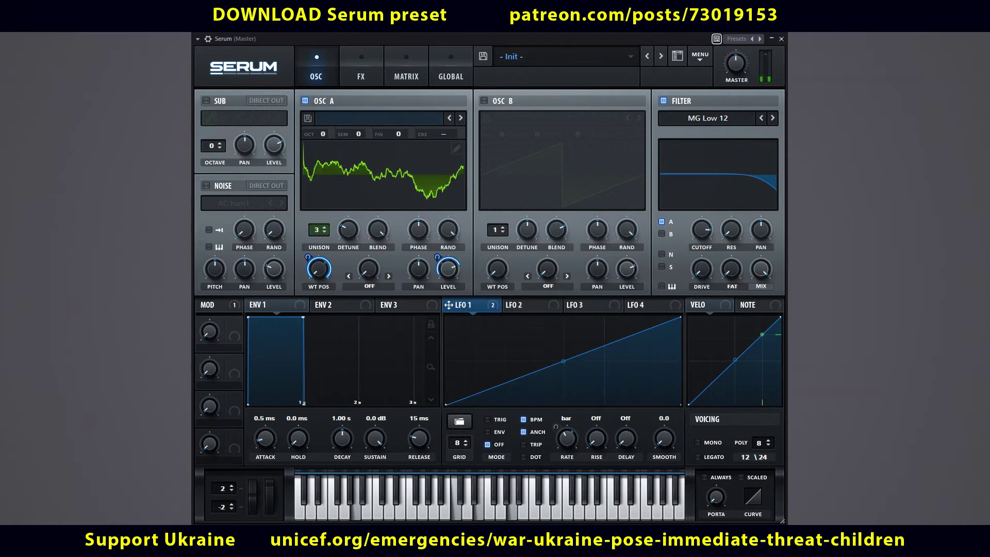
ctrl+alt+click(448, 268)
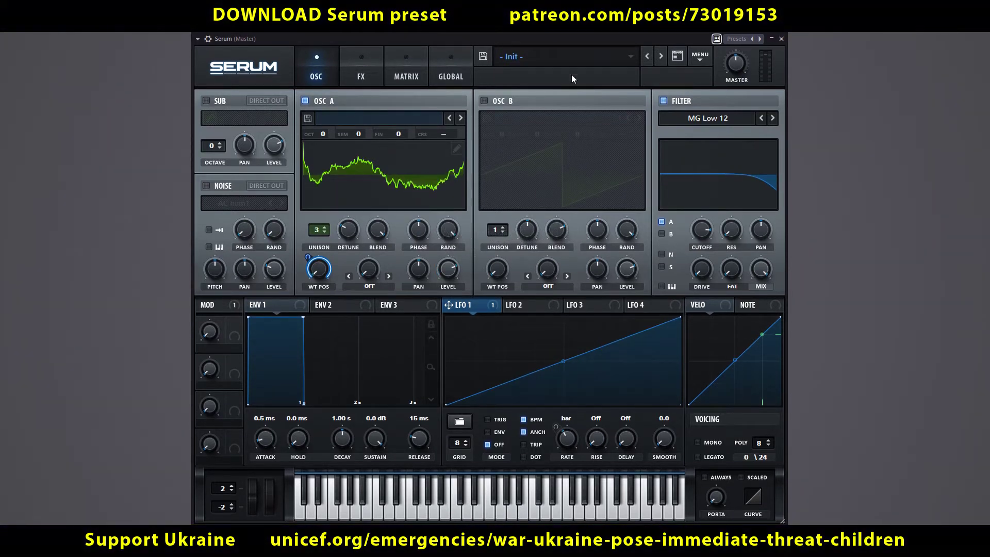
Enable oscillator B and set oscillator A's warp mode to RM (from B), modulating the warp amount with LFO 1
click(484, 100)
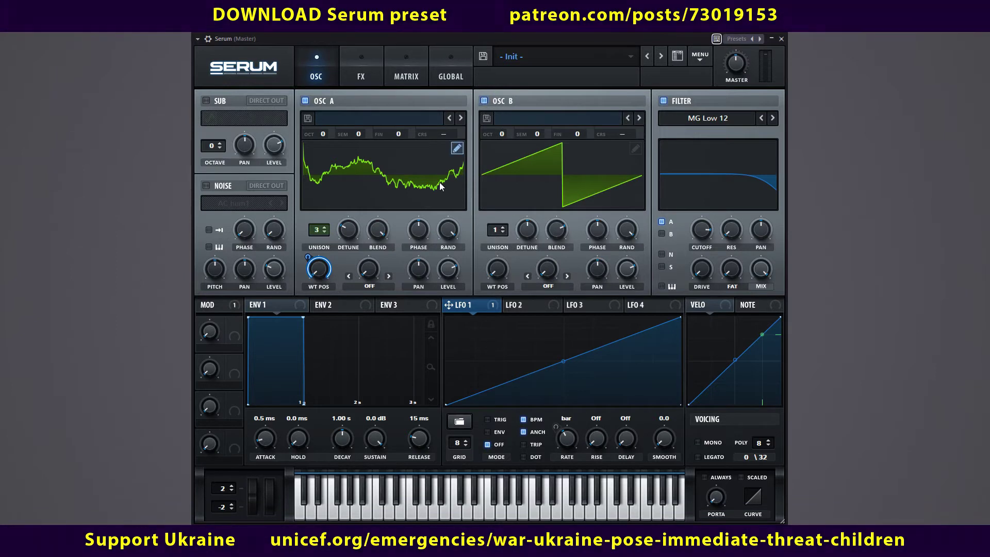
click(390, 292)
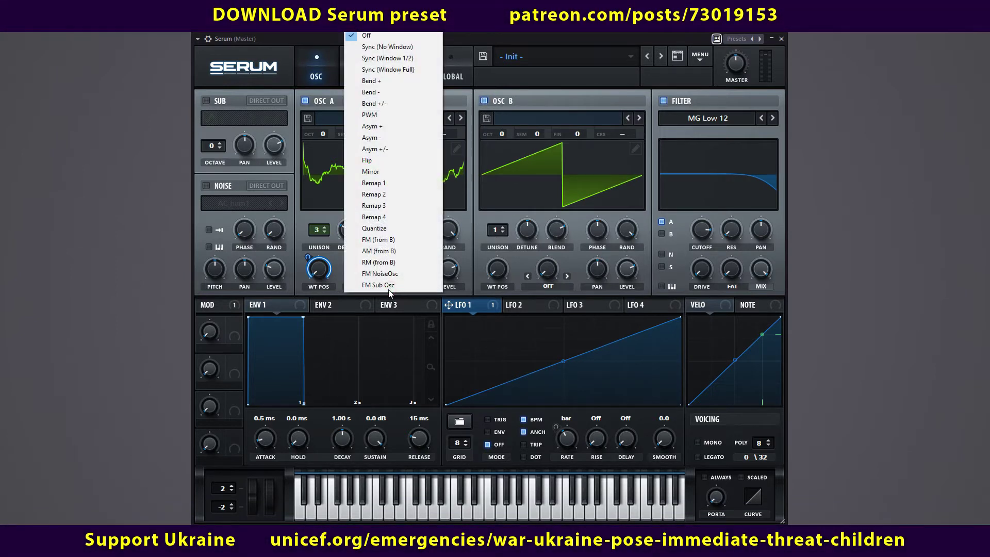
click(388, 264)
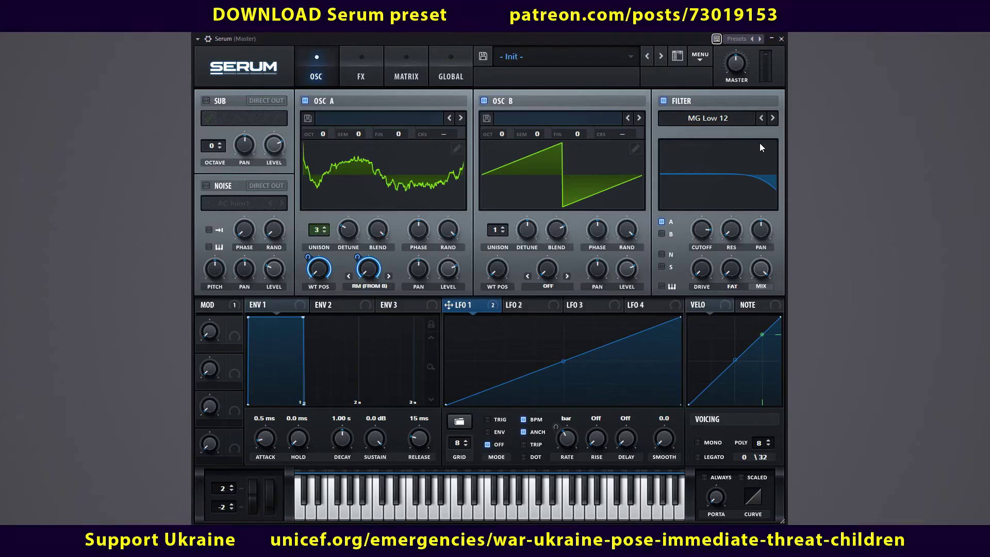
Set oscillator B's warp mode to PWM and assign the first macro to its warp amount
click(548, 286)
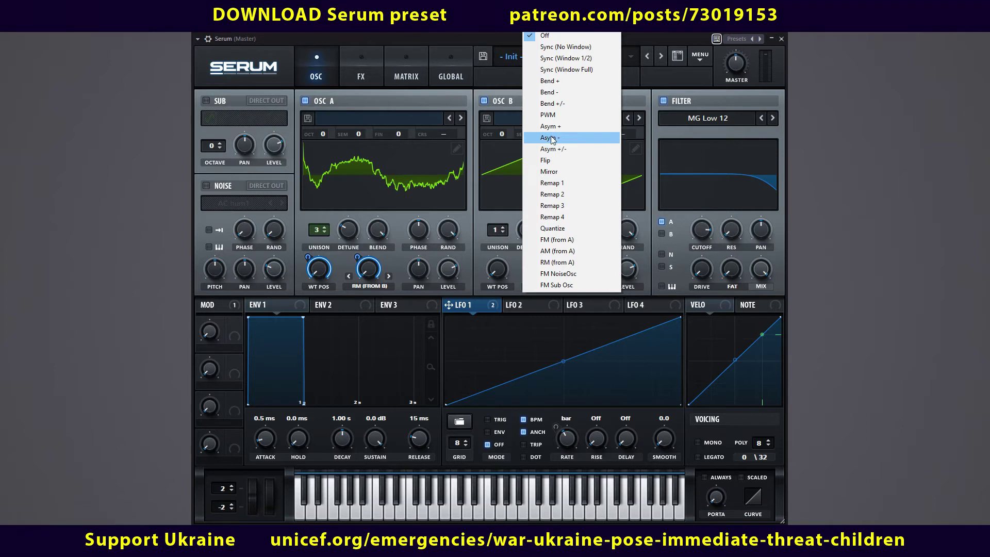
click(551, 114)
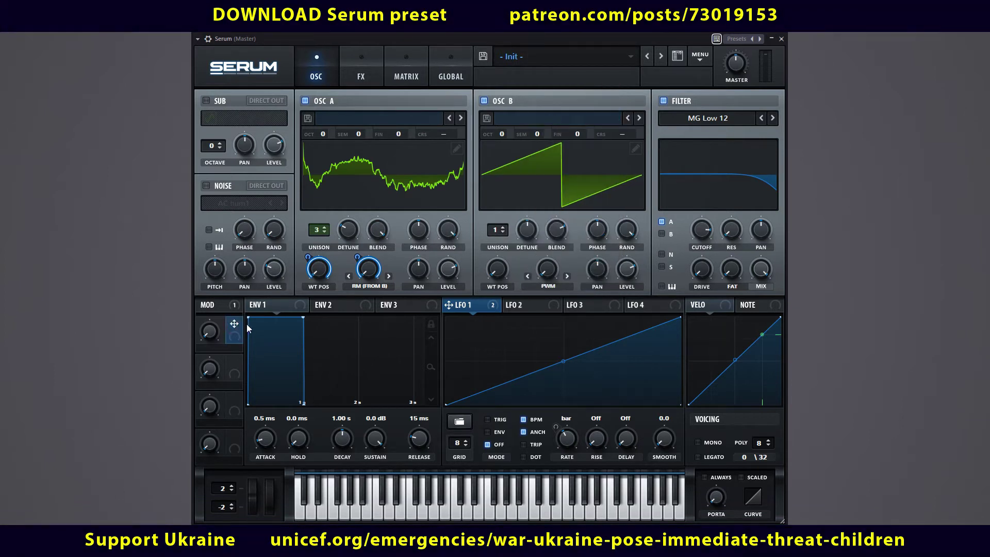
drag(407, 307, 547, 272)
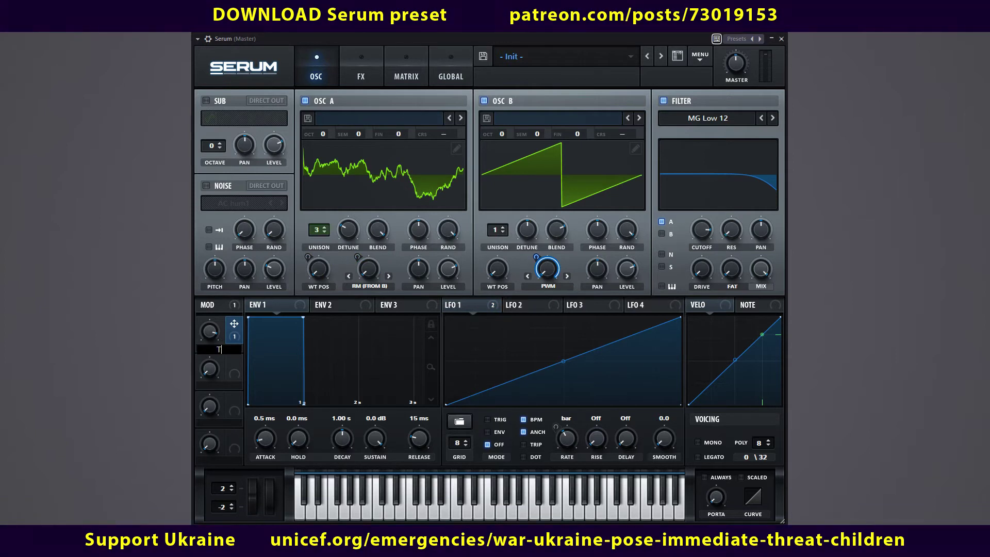
Name the first macro TESLA
text(ta)
key(Return)
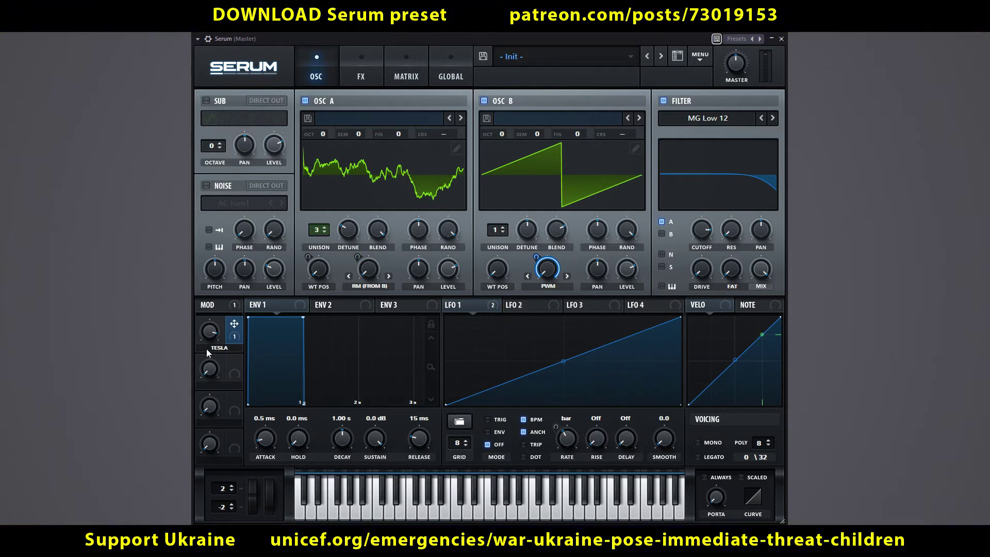
Set the TESLA macro to about its midpoint and turn oscillator B's level all the way down
drag(210, 340, 209, 338)
key(Return)
drag(628, 271, 619, 425)
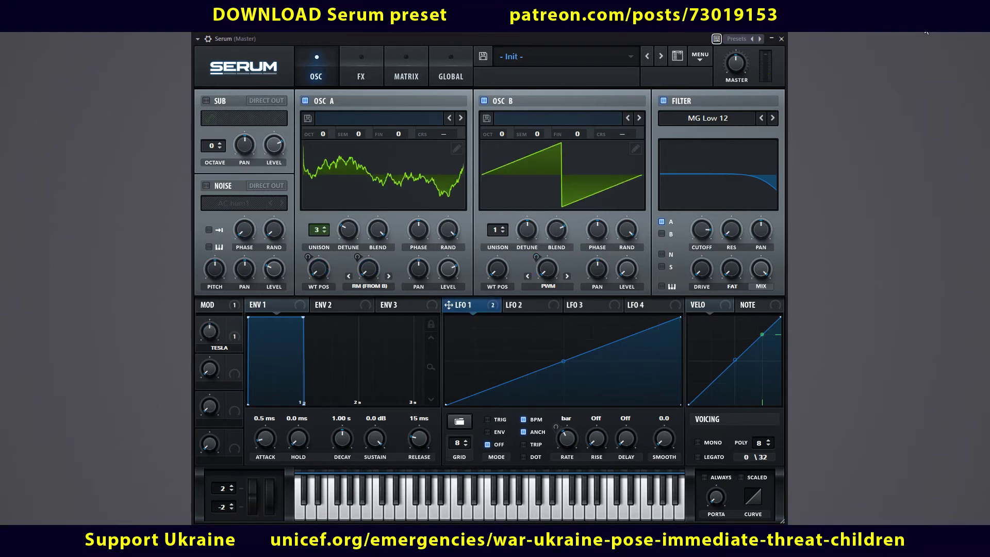
Reshape LFO 1 into a triangle peaking mid-grid and assign the second macro, named TIME, to the peak's horizontal position
drag(680, 317, 612, 308)
drag(573, 305, 573, 308)
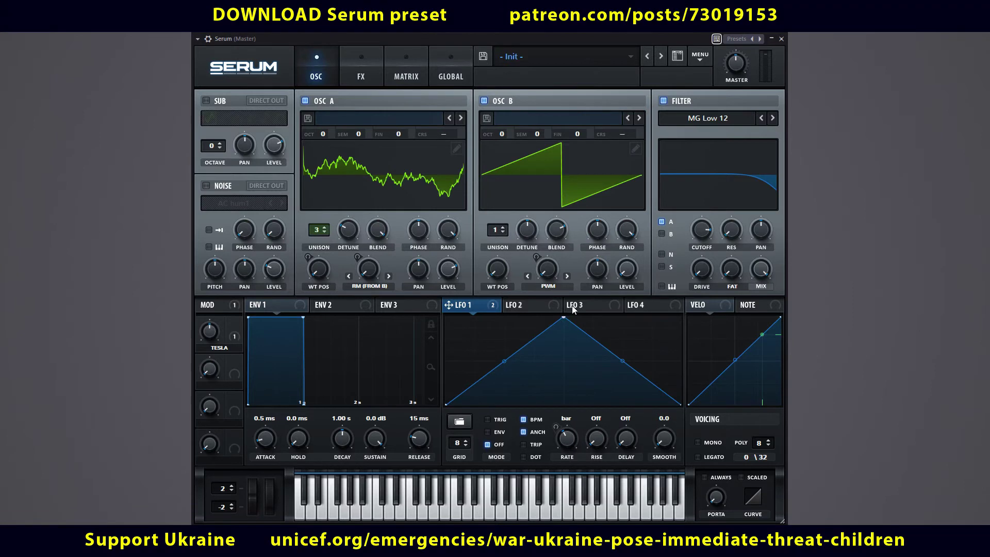
drag(235, 368, 552, 323)
Make the modulation from Macro 2 to LFO Bus 1 bidirectional and raise its amount to the maximum
click(406, 76)
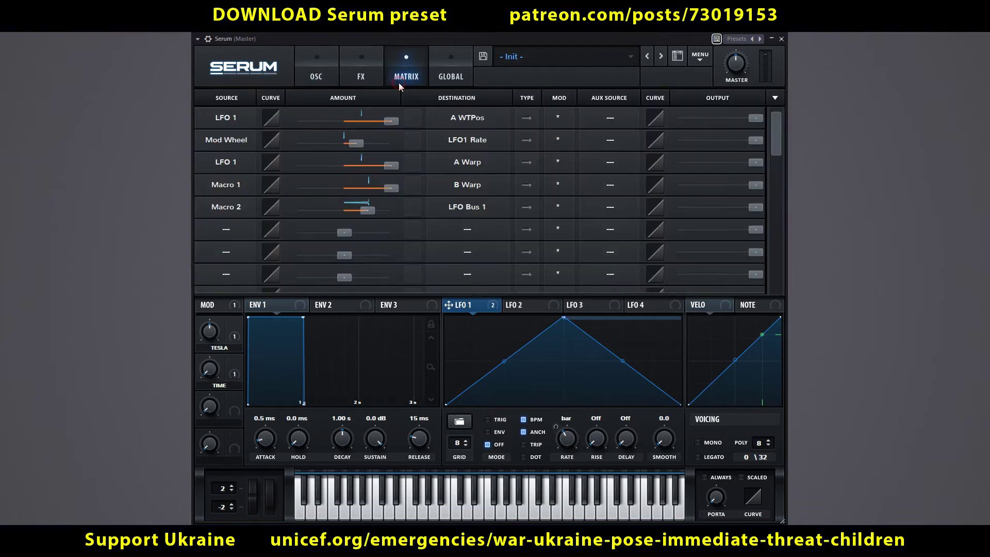
click(530, 212)
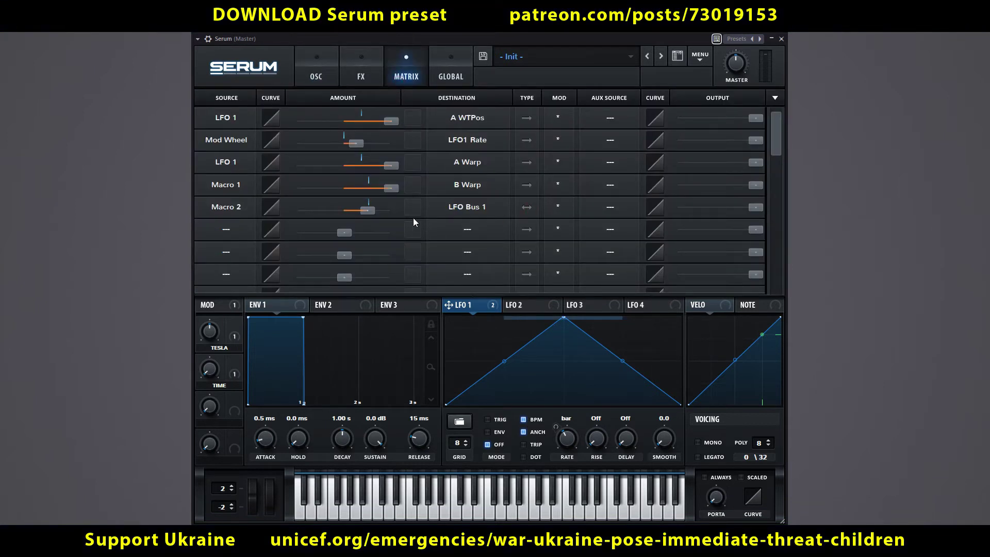
drag(369, 209, 416, 209)
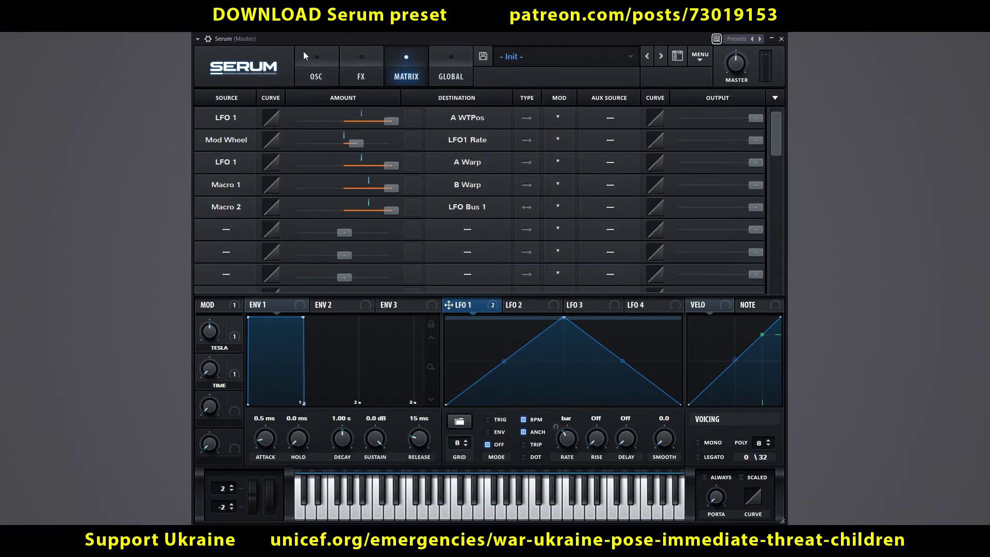
click(315, 64)
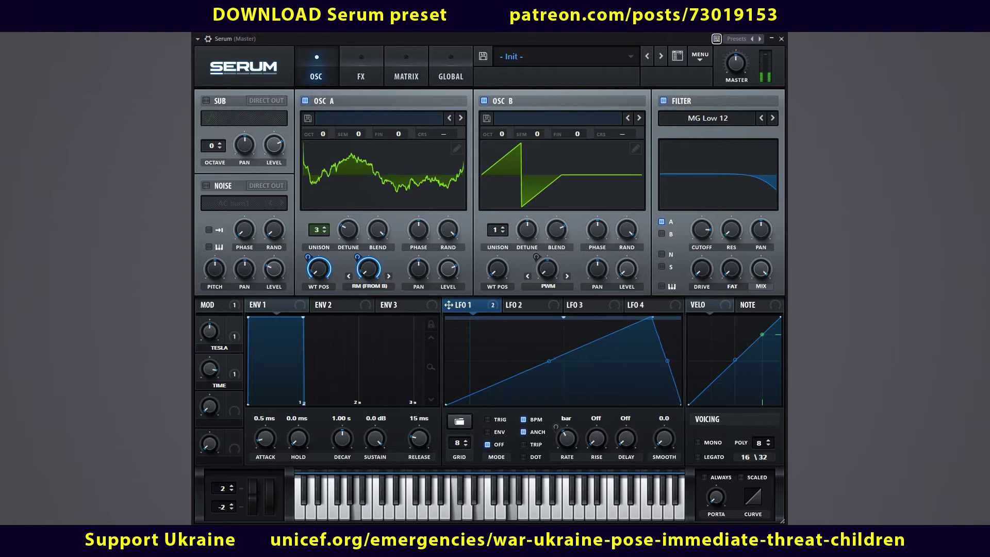
Enable the reverb effect and set its size to 30% and its decay to 6.3 s
click(379, 71)
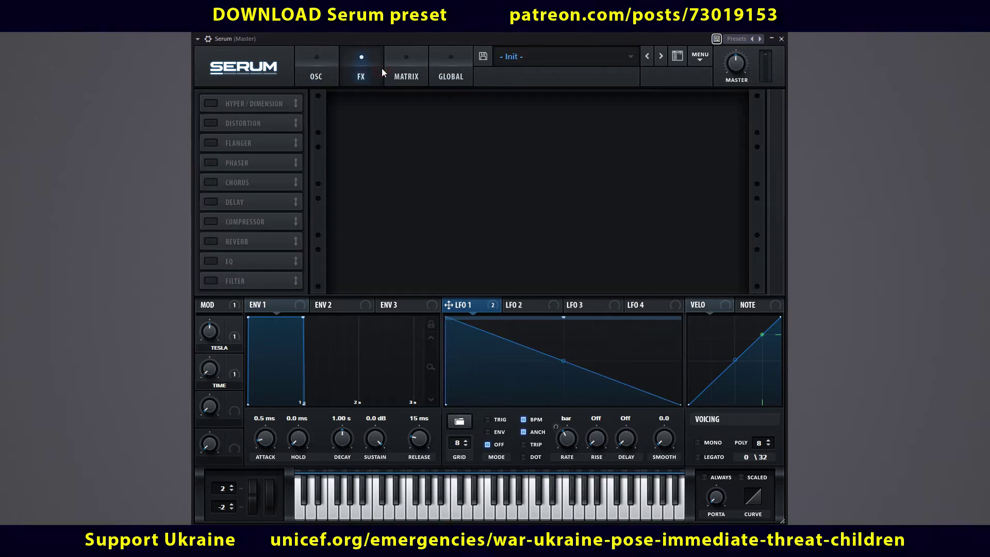
click(213, 241)
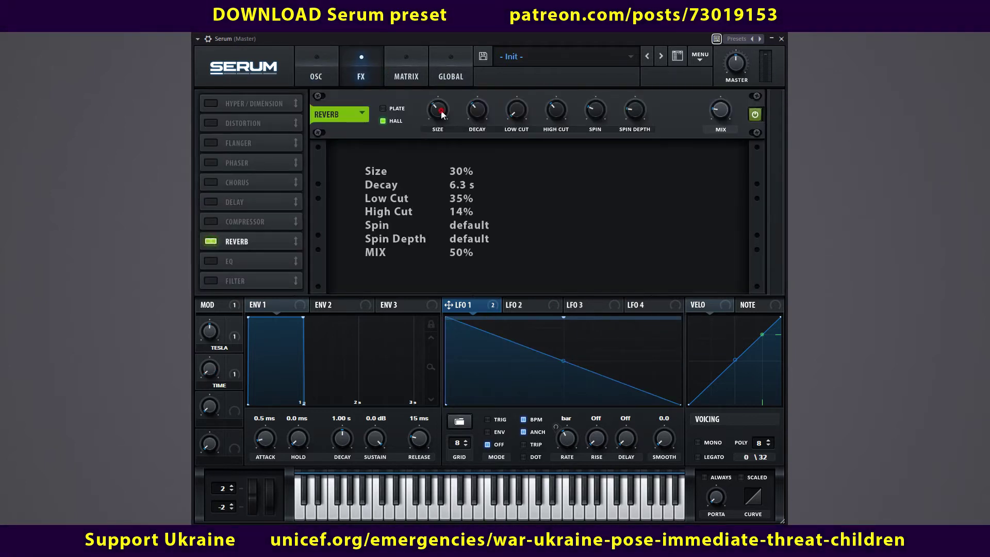
mouse_move(441, 114)
text(30)
key(Return)
double_click(476, 111)
text(6,3)
key(Return)
Set the reverb's low cut to 35%, high cut to 14% and mix to 50%
double_click(515, 107)
text(35)
key(Return)
double_click(556, 110)
text(14)
key(Return)
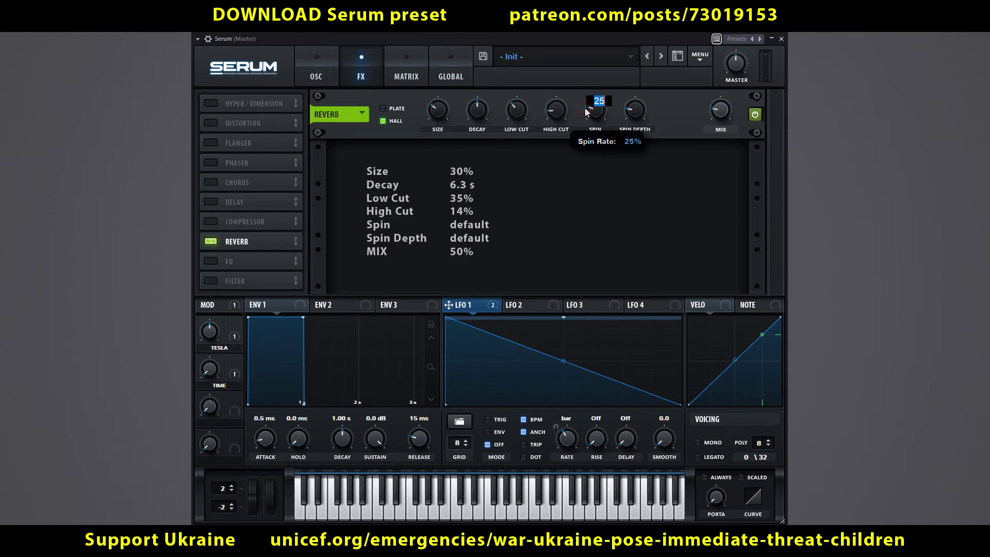
double_click(719, 111)
text(50)
key(Return)
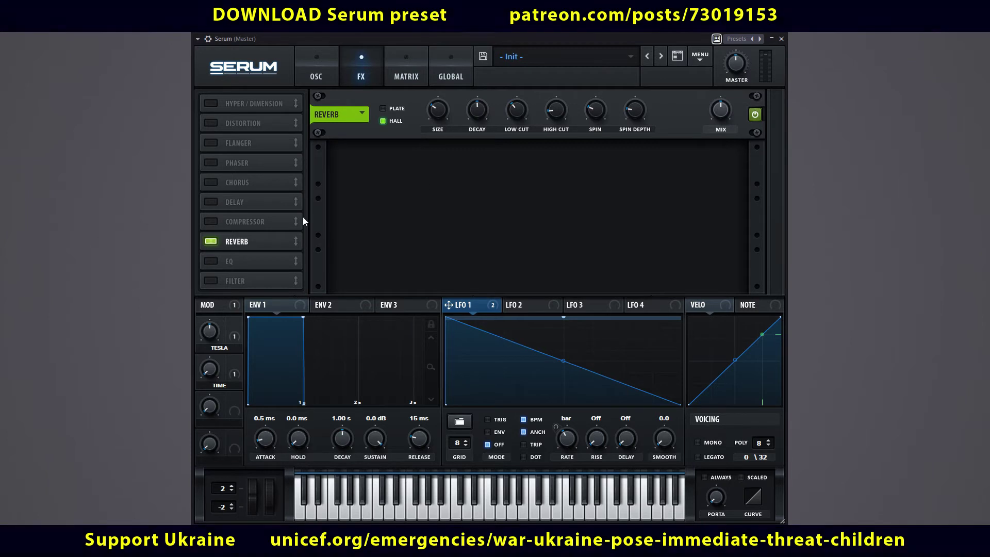
Enable the EQ effect with a low-band frequency of 140 Hz and a high-band frequency of 5666 Hz
click(210, 261)
double_click(396, 166)
text(140)
key(Return)
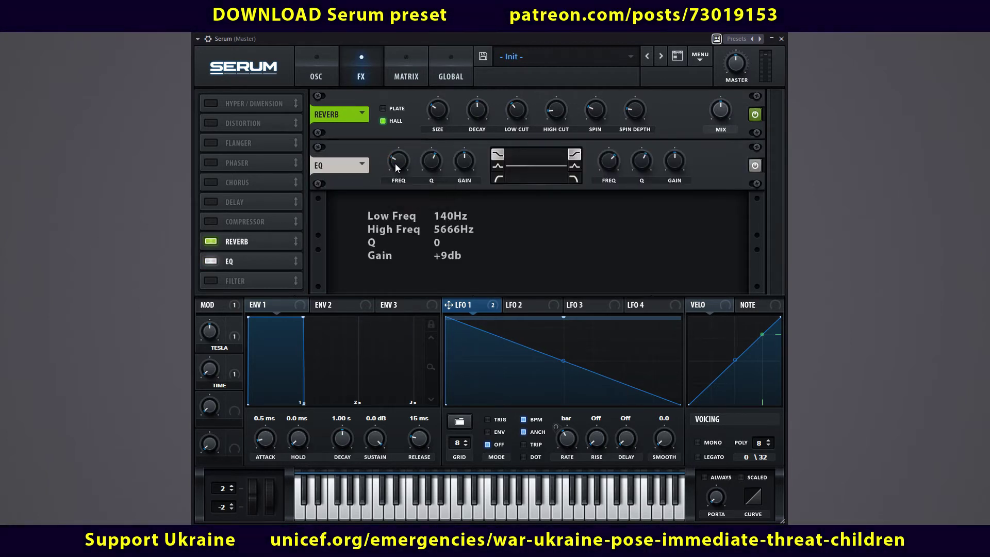
double_click(608, 162)
text(5666)
key(Return)
Set the Q of both EQ bands to 0 and the gain of both bands to +9 dB
double_click(426, 165)
text(0)
key(Return)
double_click(646, 163)
text(0)
key(Return)
double_click(464, 161)
text(9)
key(Return)
text(9)
key(Return)
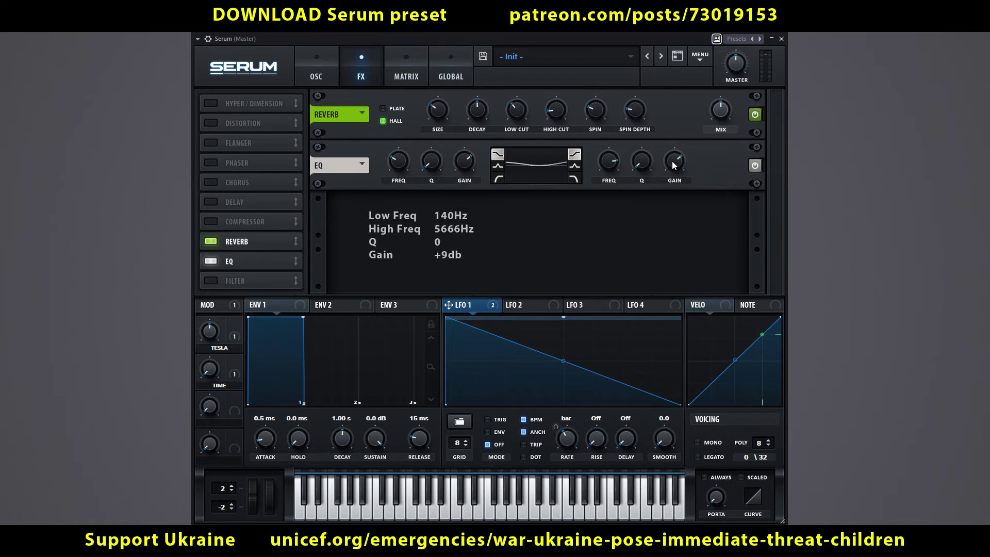
Assign the third macro to both EQ band gains with an amount of about -69 and name the macro Filter
drag(460, 164, 445, 198)
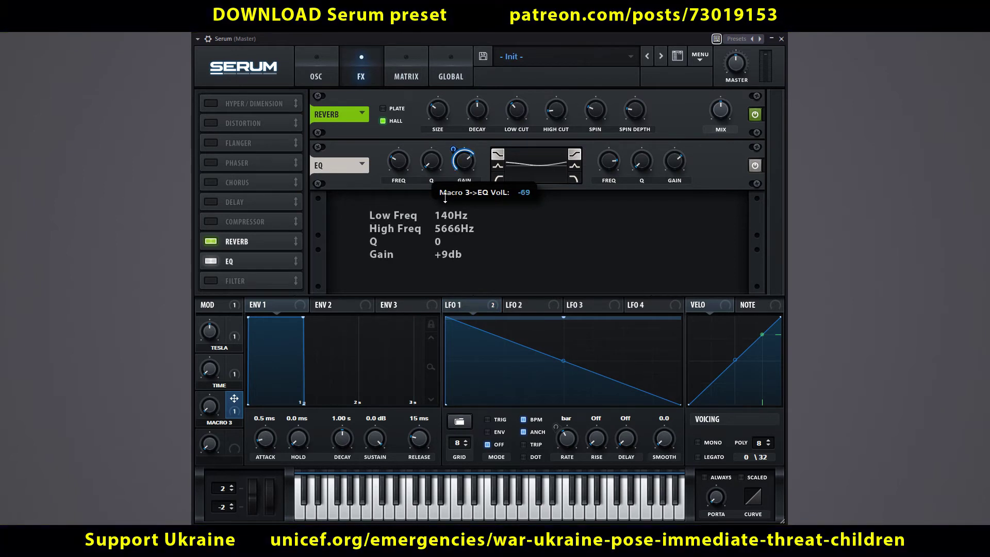
drag(238, 401, 655, 199)
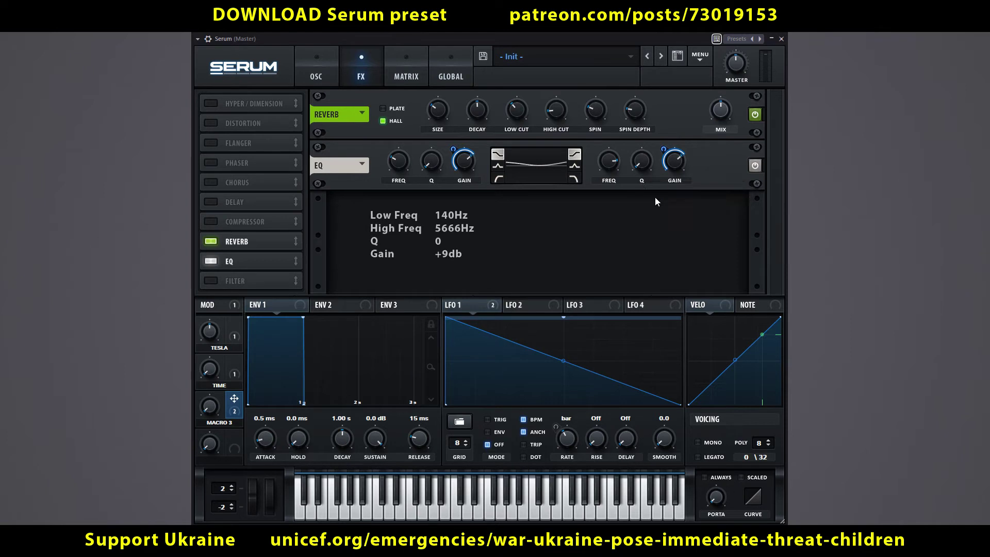
double_click(217, 422)
text(Filter)
key(Return)
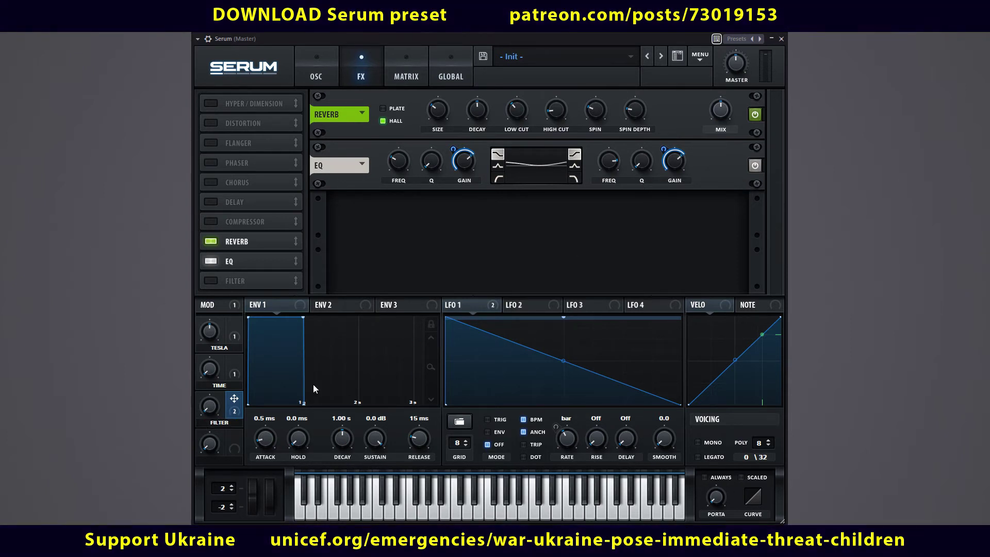
Enable a compressor with attack 120 and release 180, and modulate its gain with the FILTER macro by 11
click(211, 222)
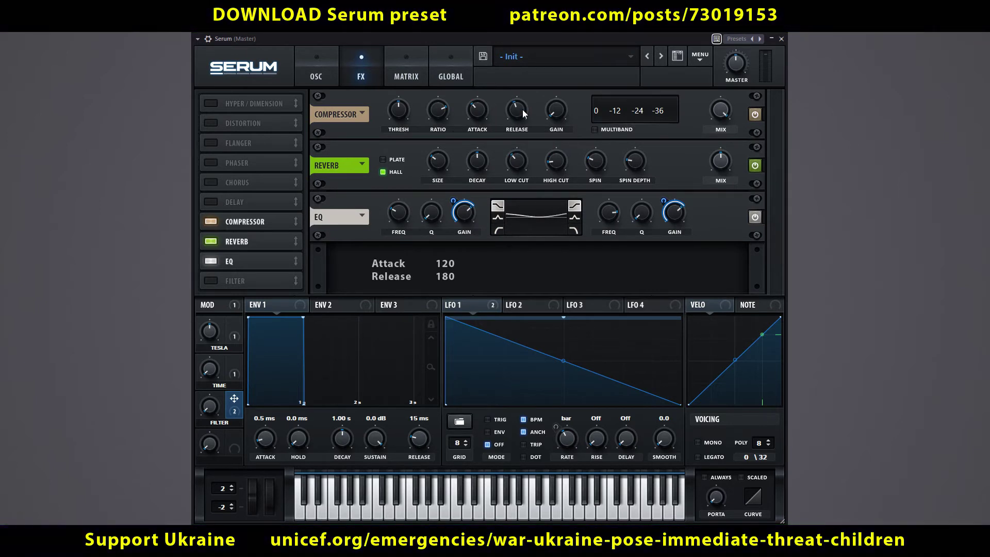
drag(235, 398, 552, 114)
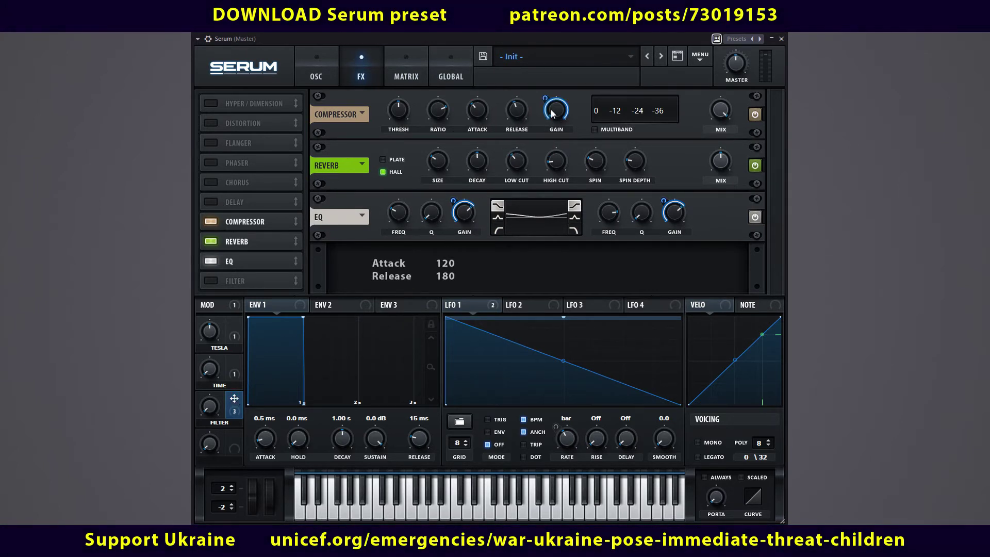
drag(545, 98, 539, 145)
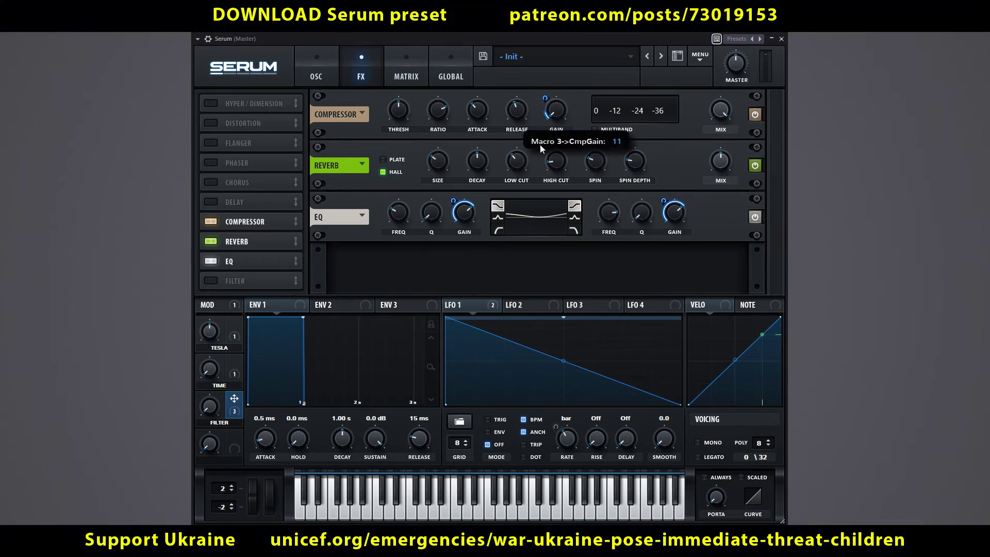
Move the compressor after the EQ in the effects chain and audition the sound
drag(256, 222, 257, 267)
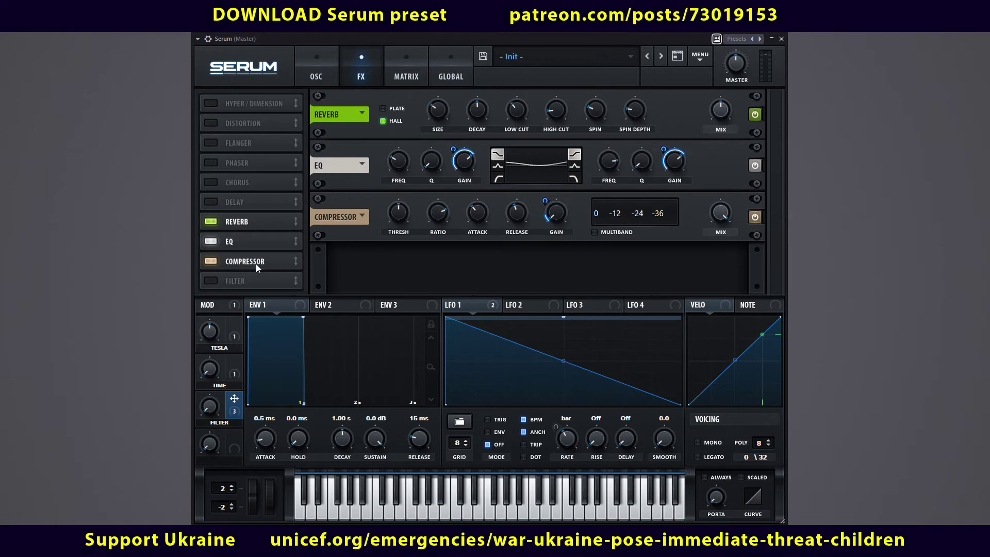
key(space)
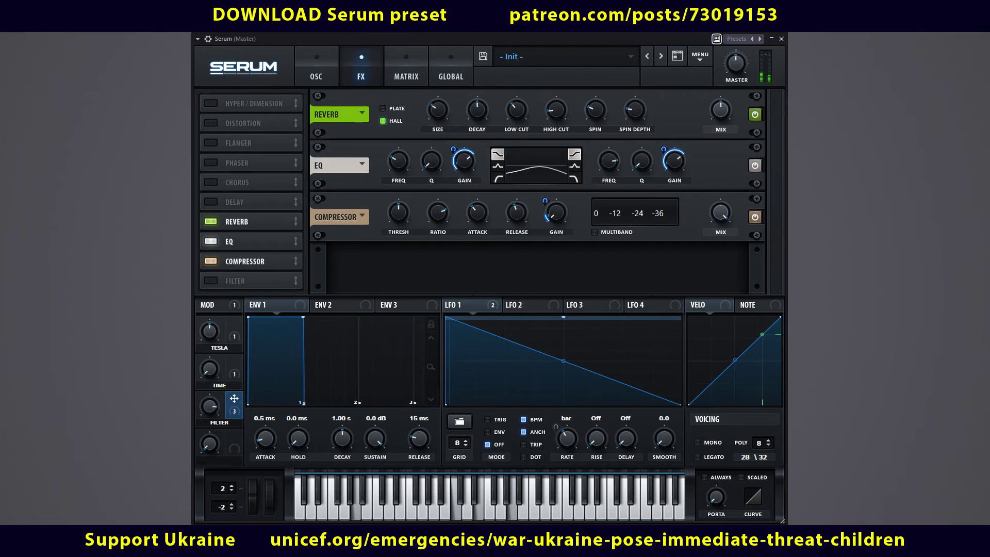
key(space)
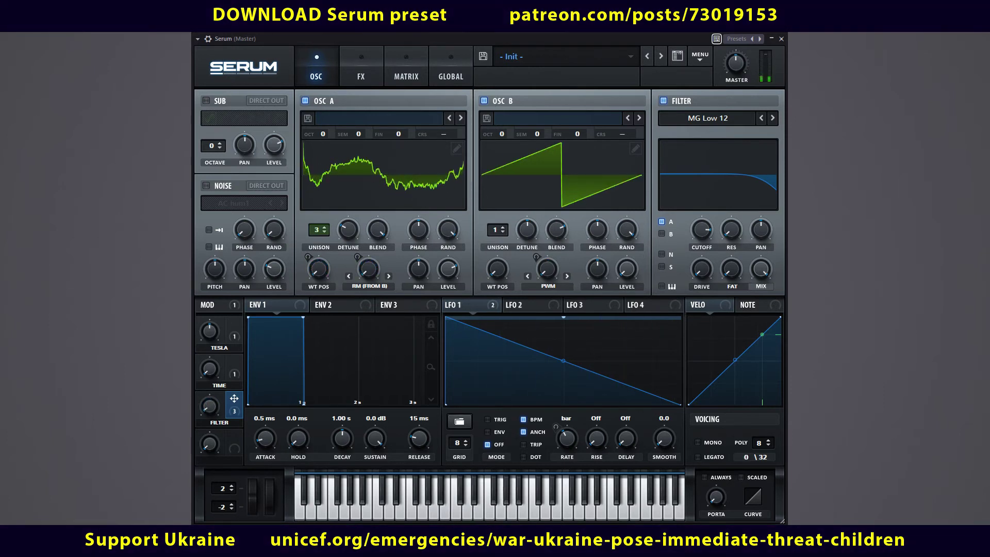
Enable a Downsample distortion, turn its drive down and assign the fourth macro to the drive
click(361, 72)
click(212, 125)
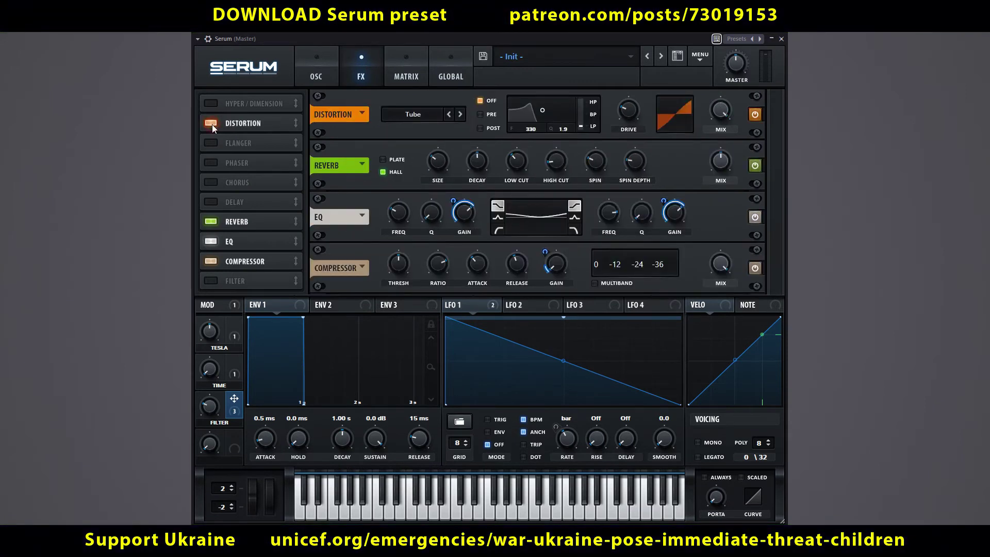
click(413, 114)
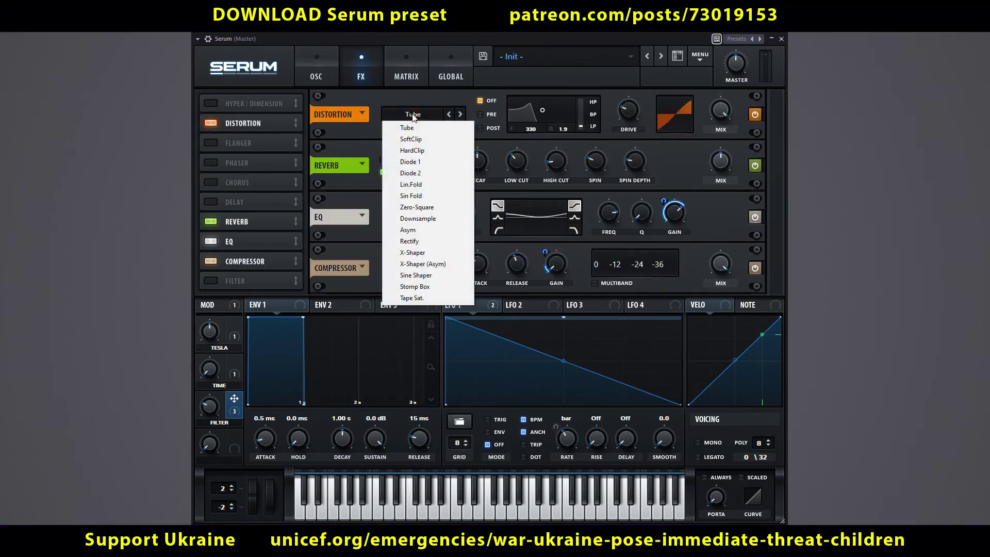
click(415, 218)
drag(627, 109, 618, 208)
drag(234, 443, 612, 134)
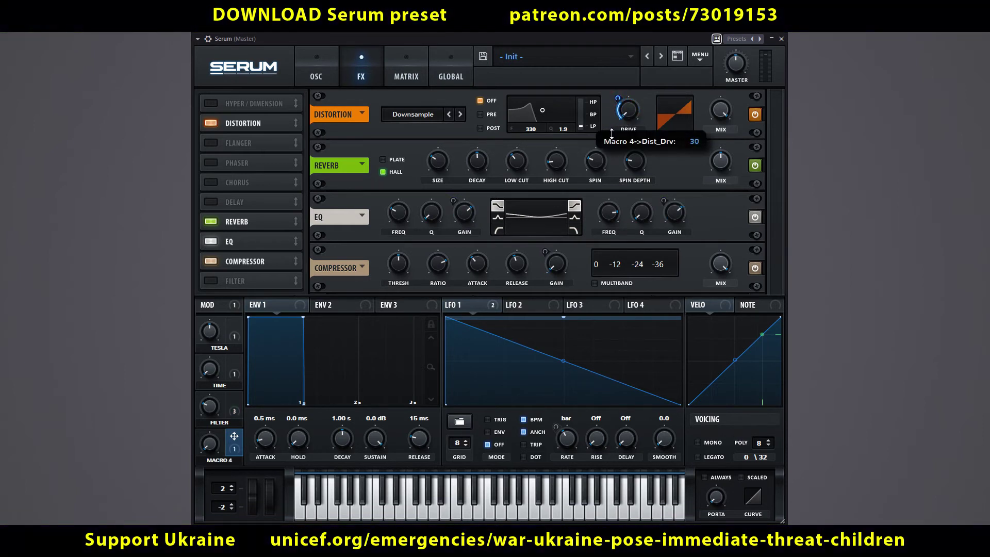
Bend the modulation curve of the Macro 4 to distortion drive routing
click(408, 76)
scroll(414, 193, down, 4)
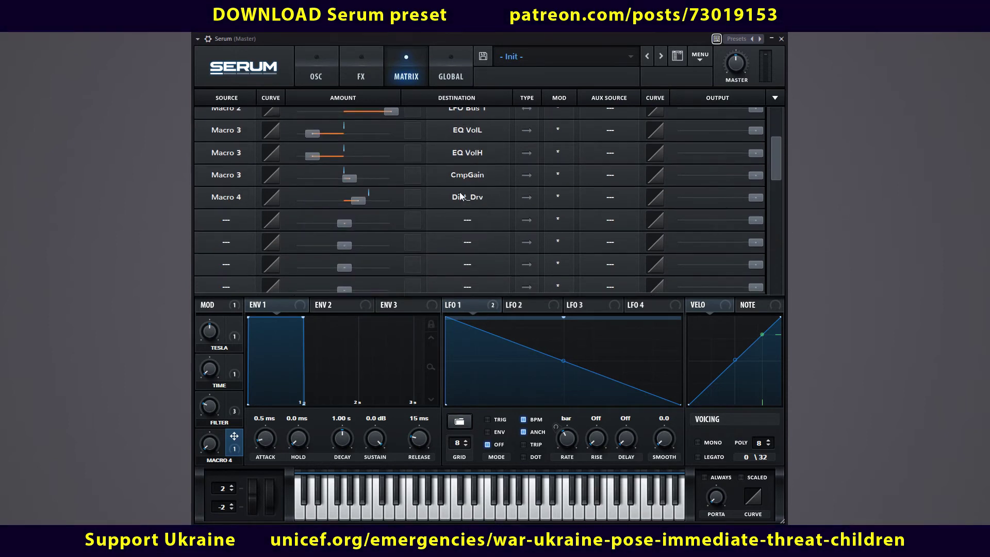
drag(271, 192, 268, 163)
click(358, 57)
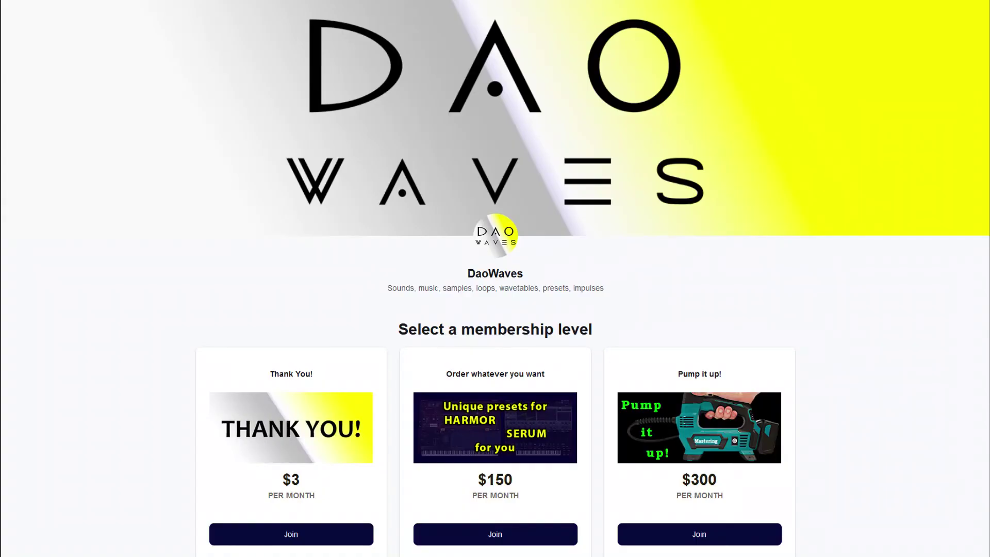
scroll(495, 279, down, 6)
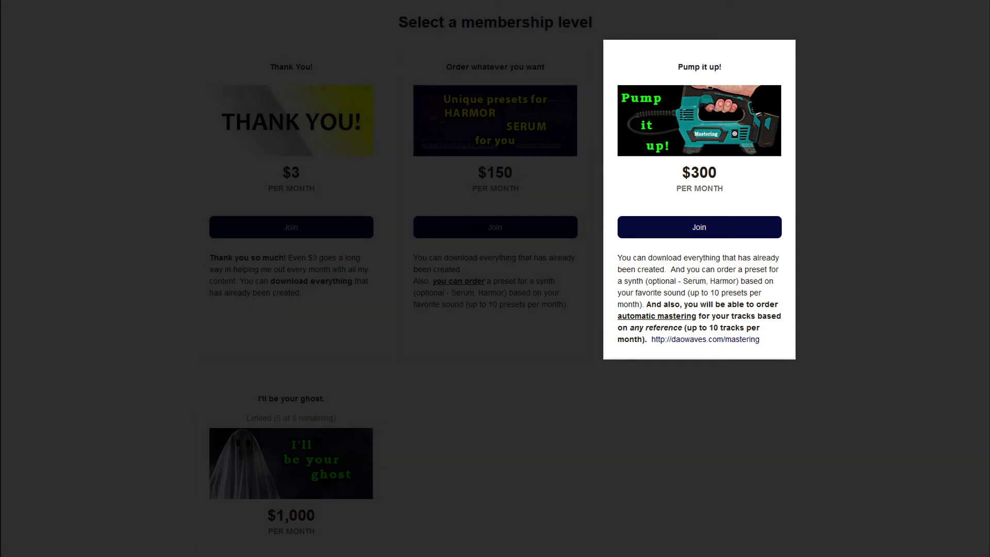
scroll(495, 279, down, 5)
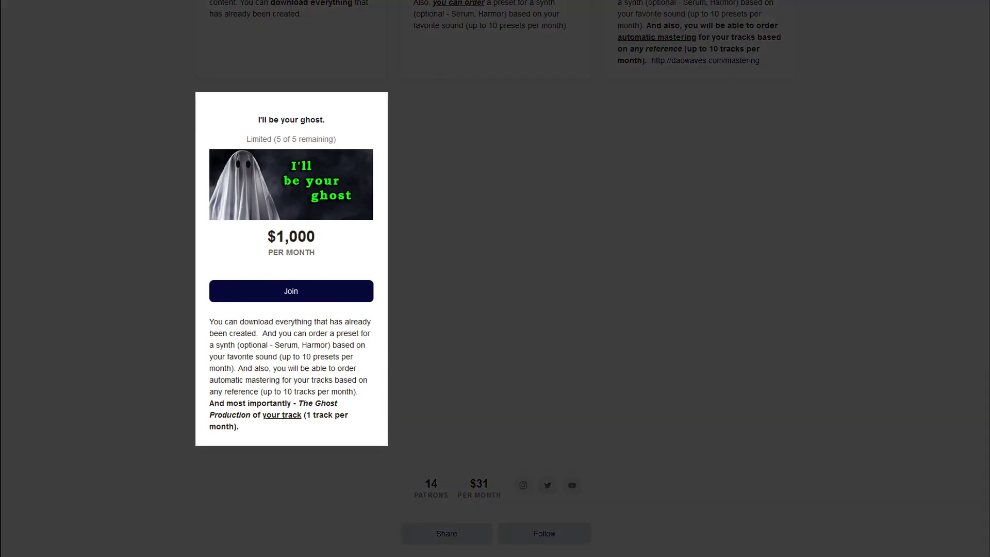